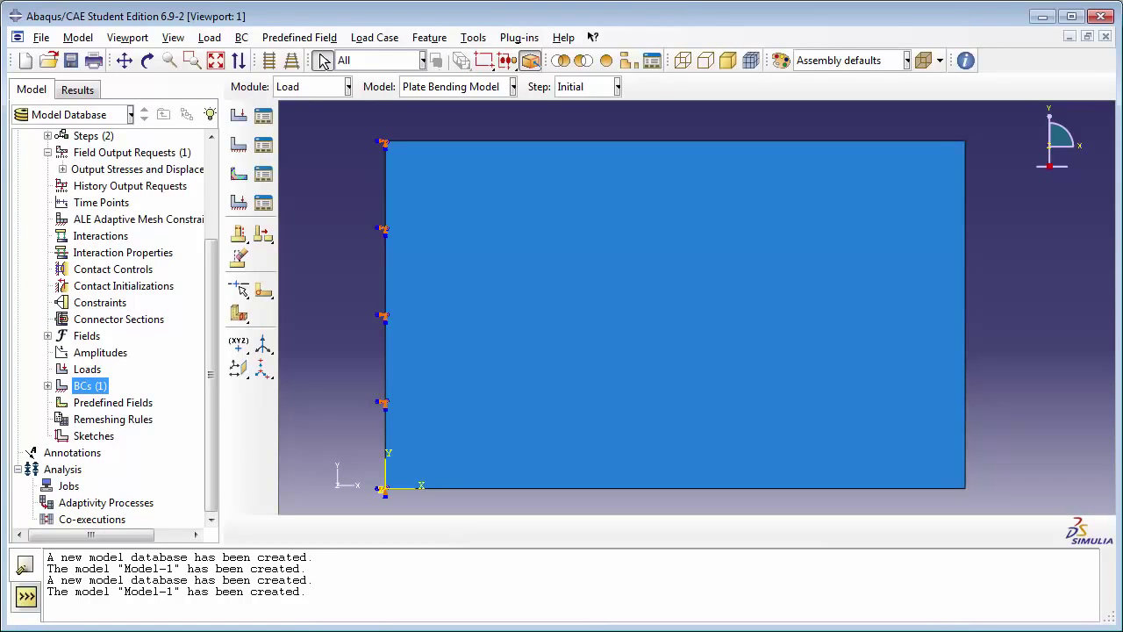
Step: Open the Plate part and create a datum point by coordinates at 0.0,2.0,0.0
double_click(59, 386)
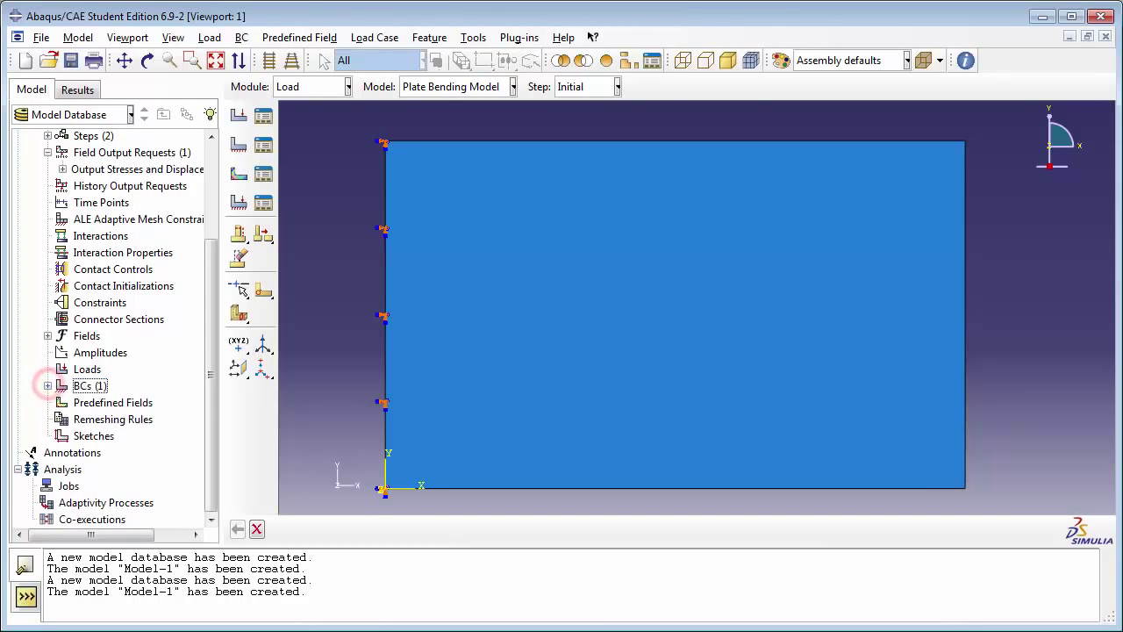
scroll(114, 328, up, 3)
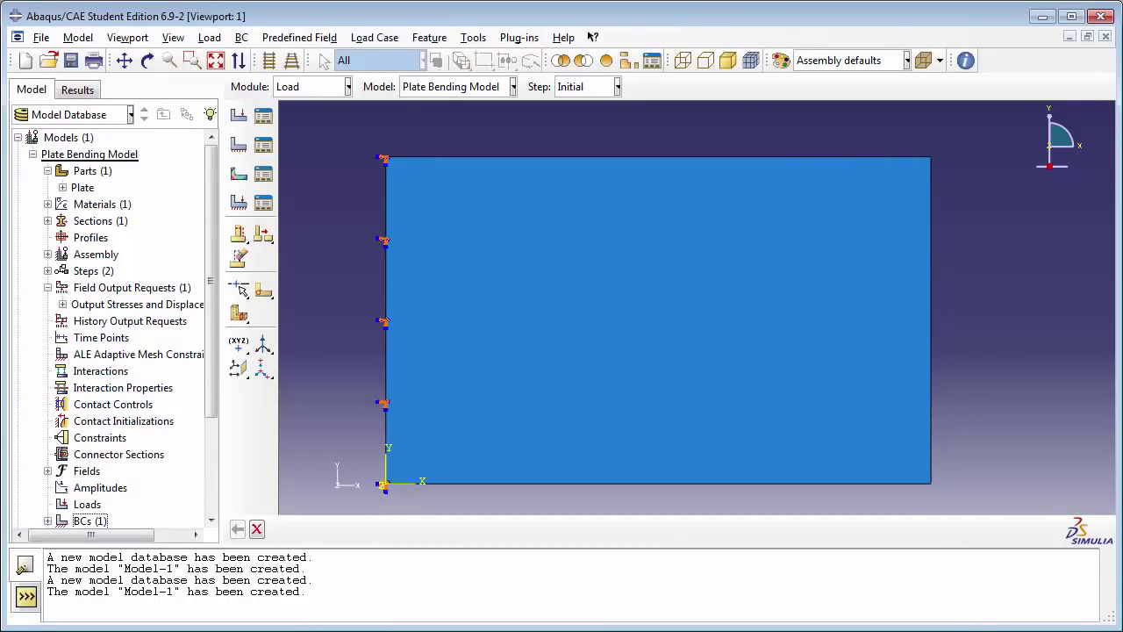
double_click(82, 187)
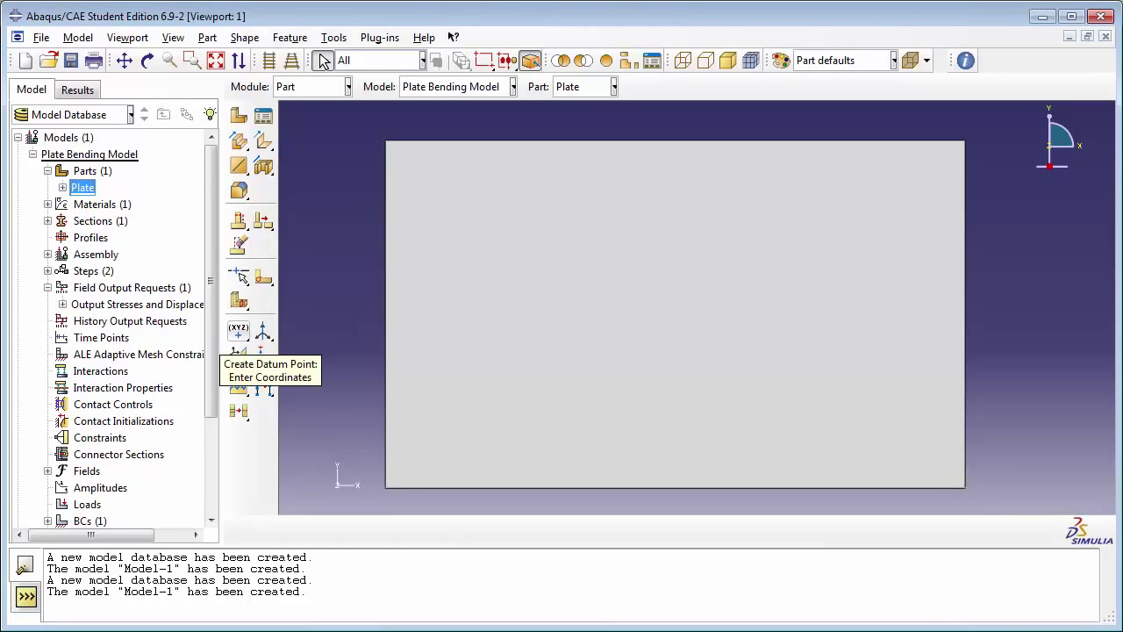
click(238, 332)
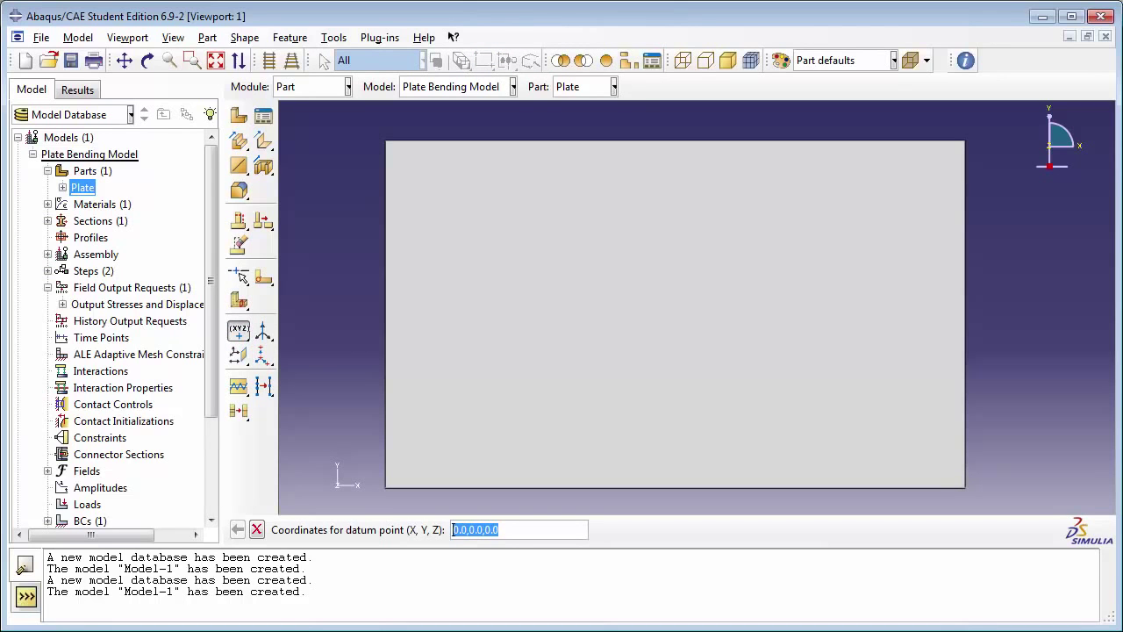
click(467, 529)
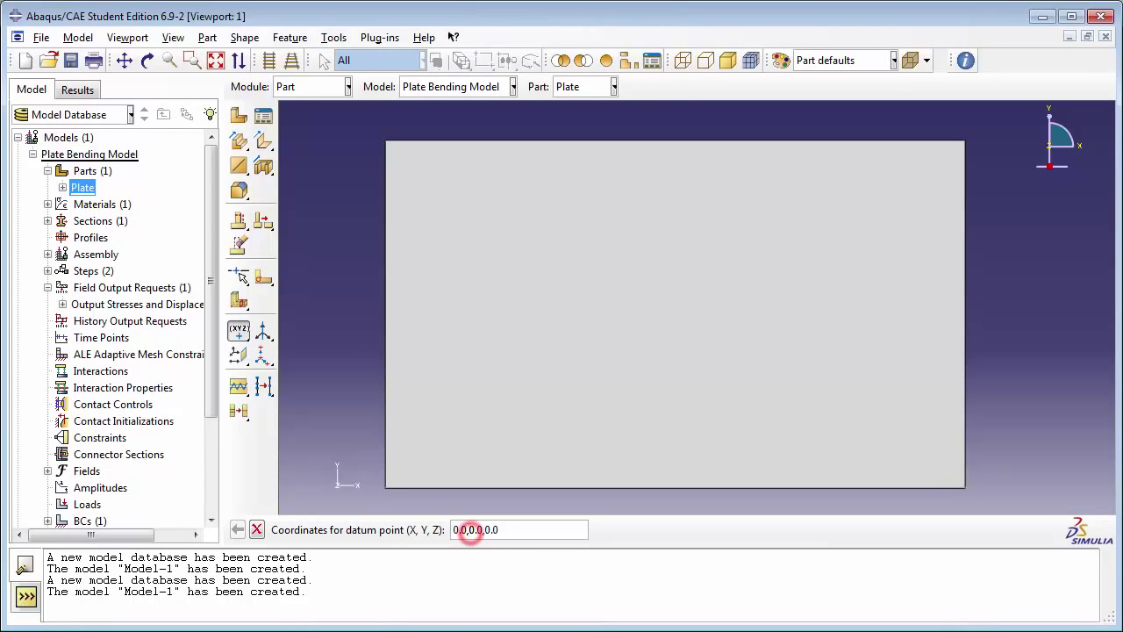
key(Delete)
text(2)
key(Return)
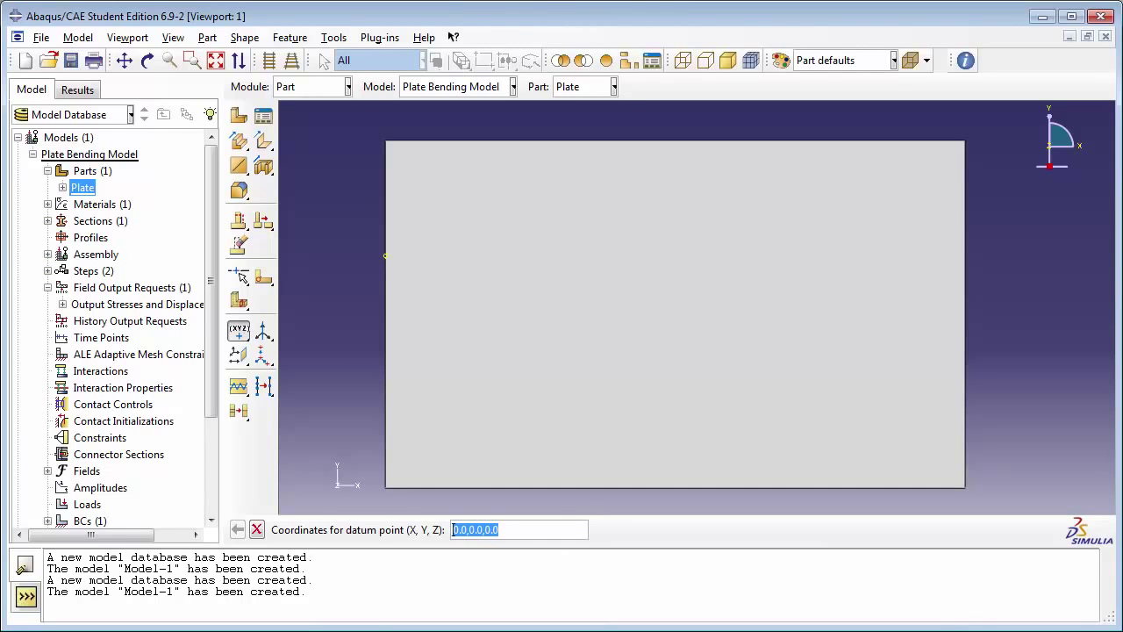
Step: Create a datum point on the plate's left edge at 0.0,1.0,0.0
drag(467, 530, 475, 530)
click(469, 530)
click(508, 531)
key(Return)
Step: Create a datum point on the plate's right edge at 5.0,2.0,0.0
drag(469, 530, 474, 530)
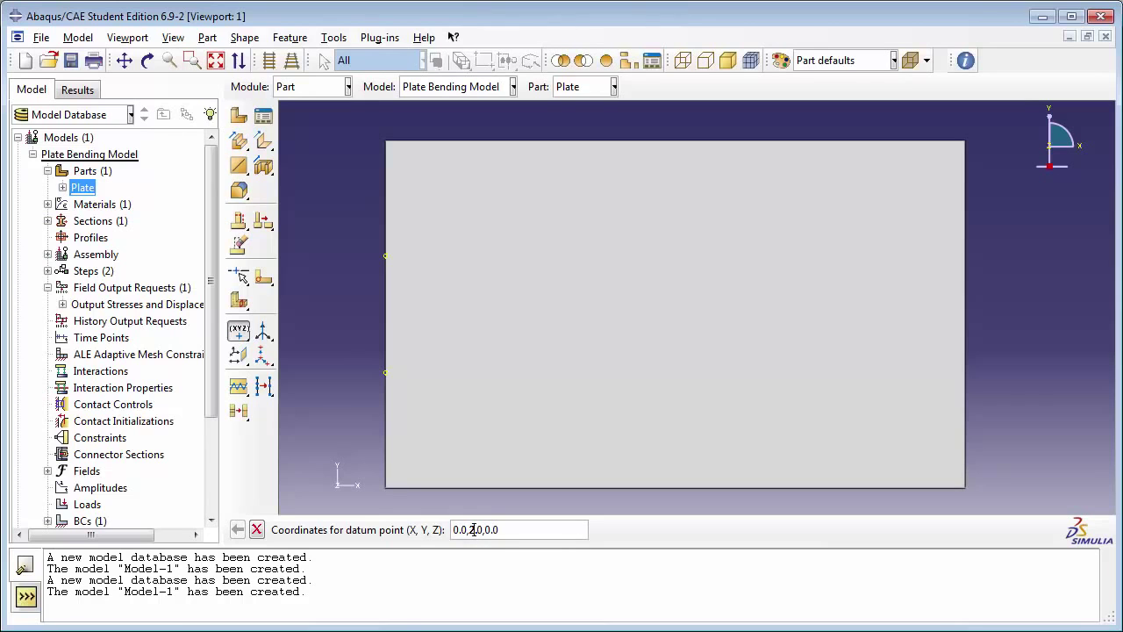
drag(457, 529, 455, 530)
key(Return)
Step: Create a datum point on the plate's right edge at 5.0,1.0,0.0
drag(457, 530, 453, 530)
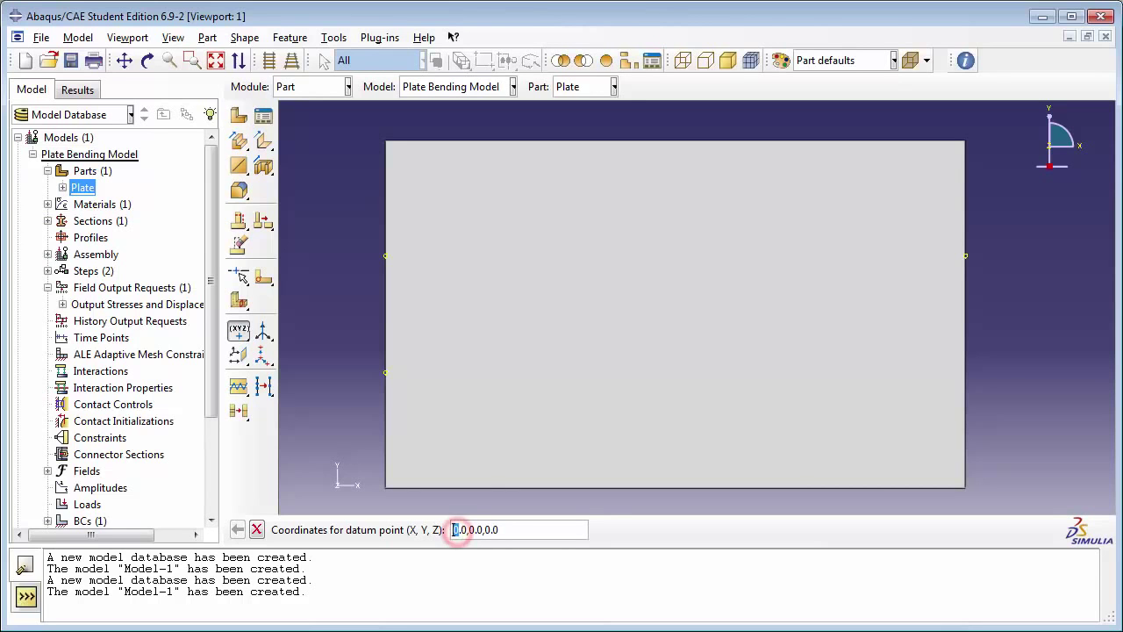
text(5)
click(472, 530)
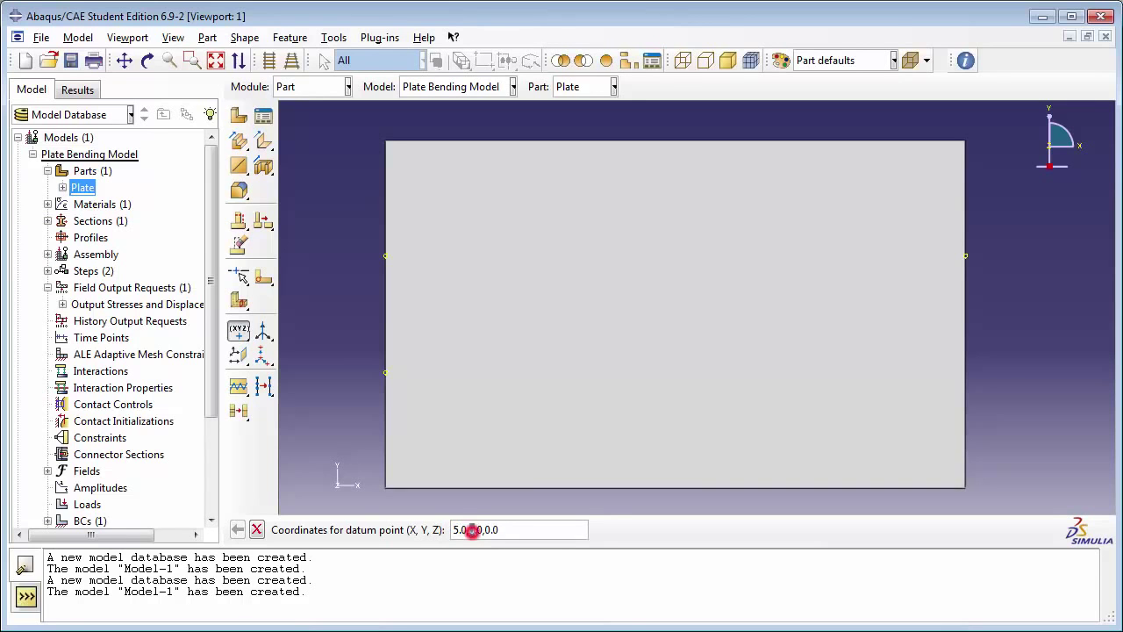
text(1)
click(524, 530)
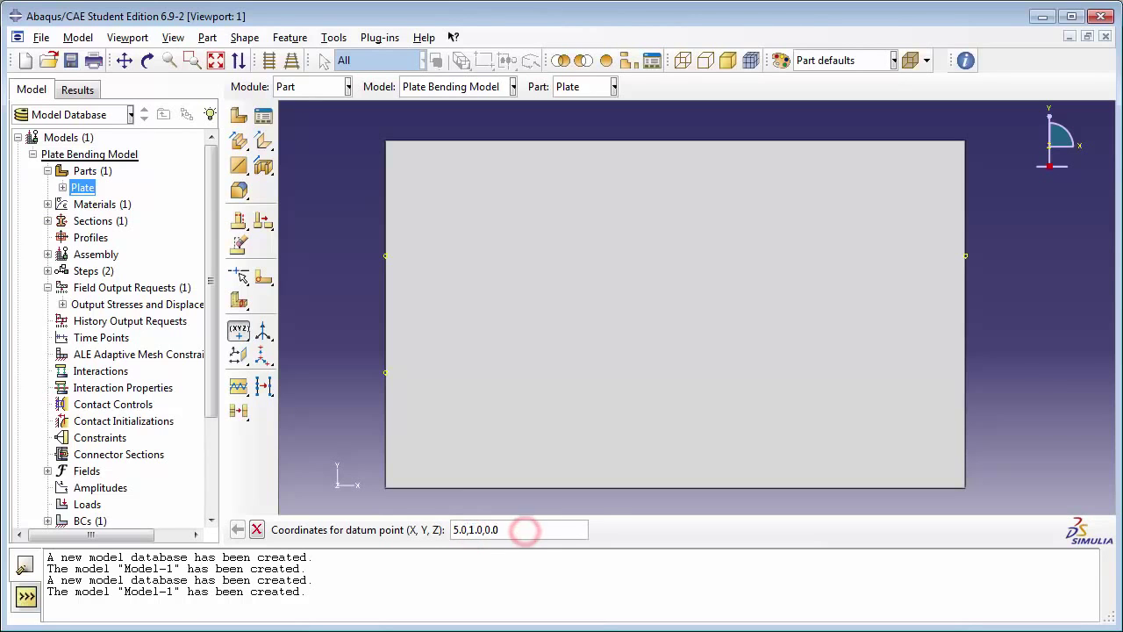
key(Return)
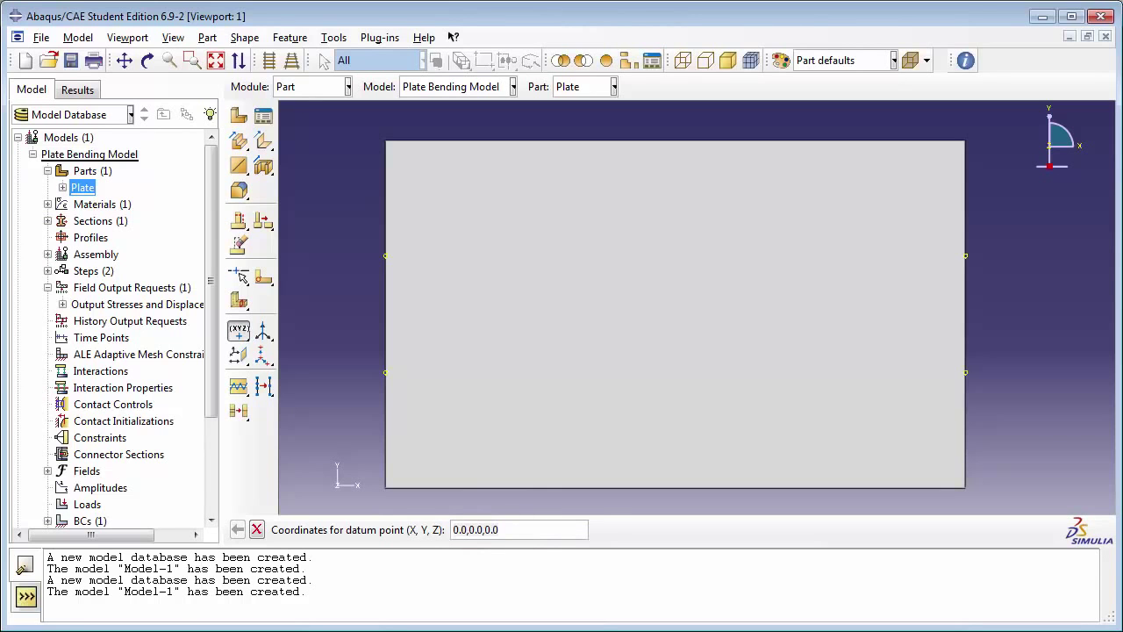
Step: Partition the plate face by the shortest path between the two upper datum points
click(263, 278)
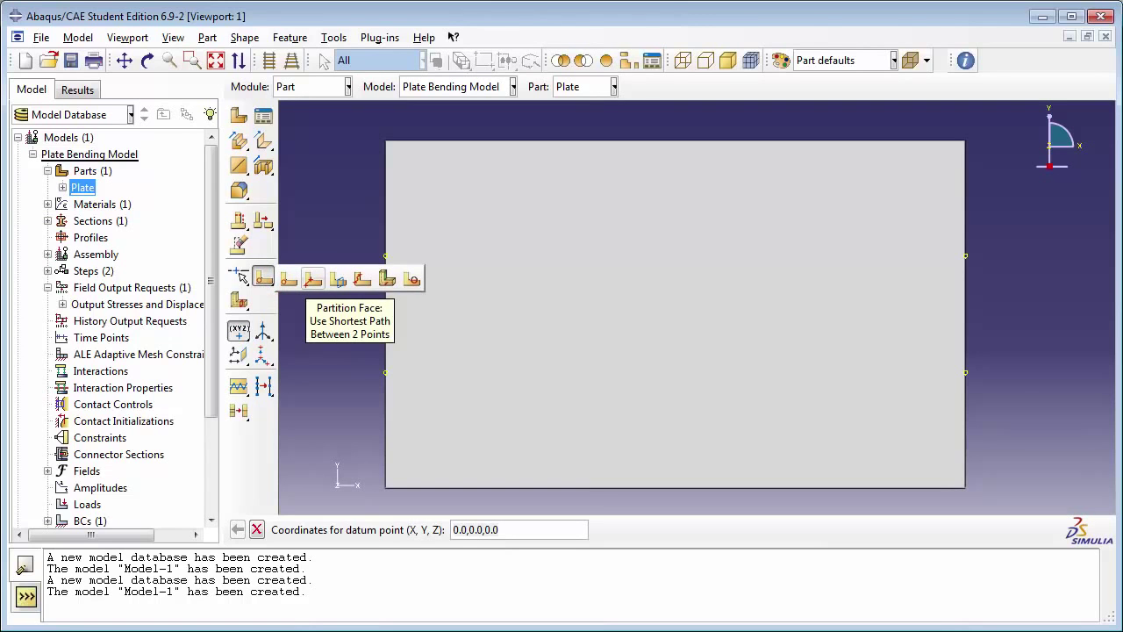
click(312, 278)
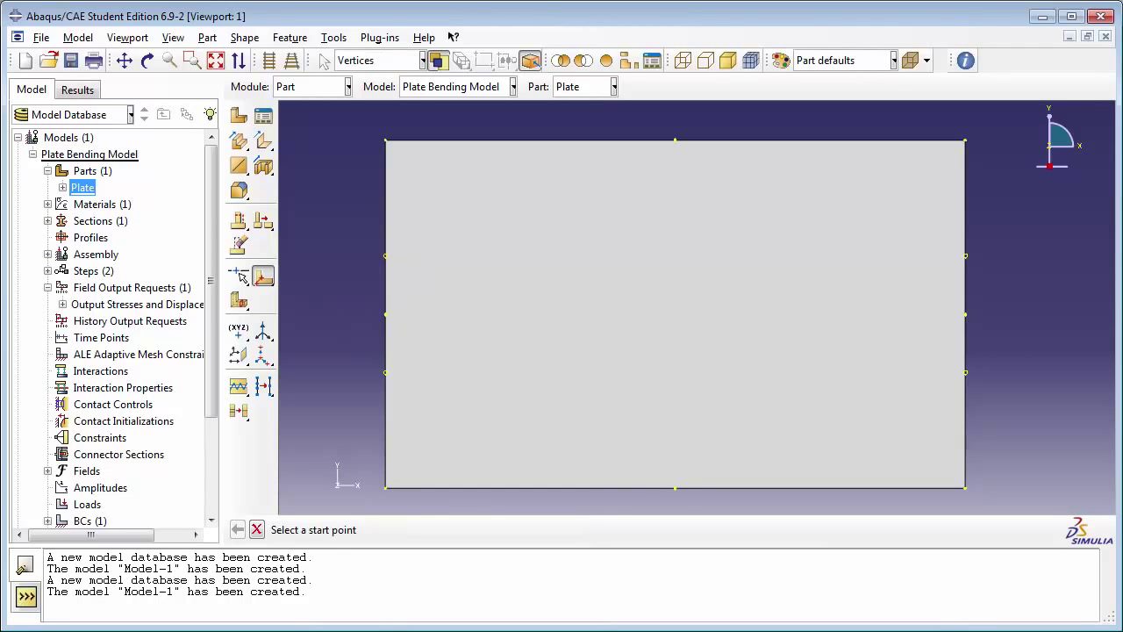
click(385, 255)
click(965, 255)
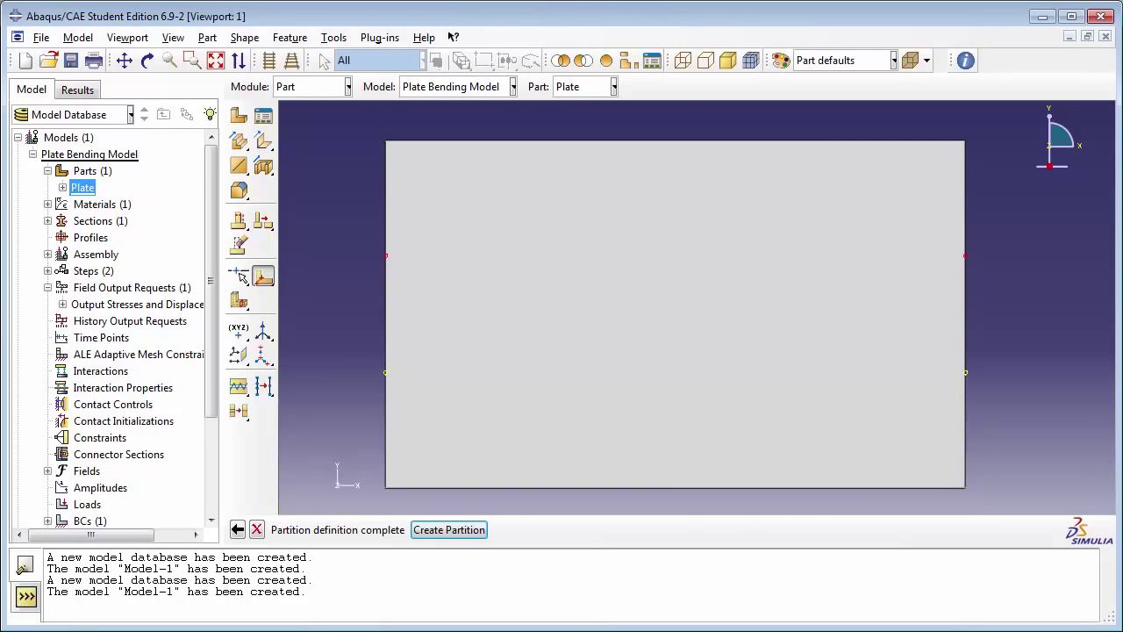
click(444, 530)
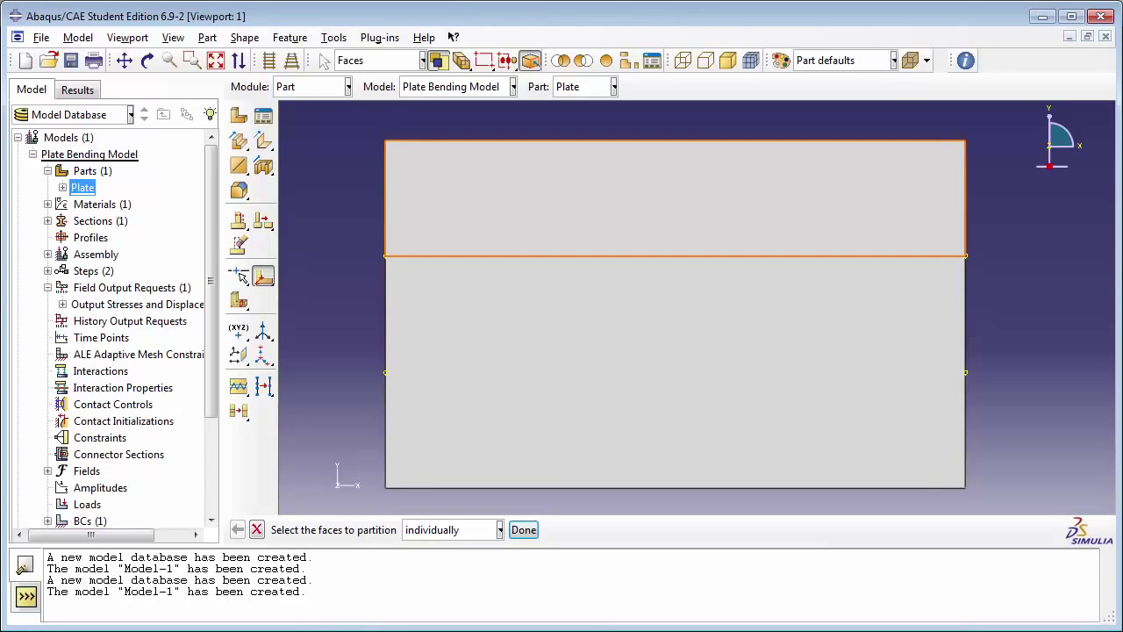
Step: Partition the larger lower face by the shortest path between the two remaining lower datum points
click(547, 361)
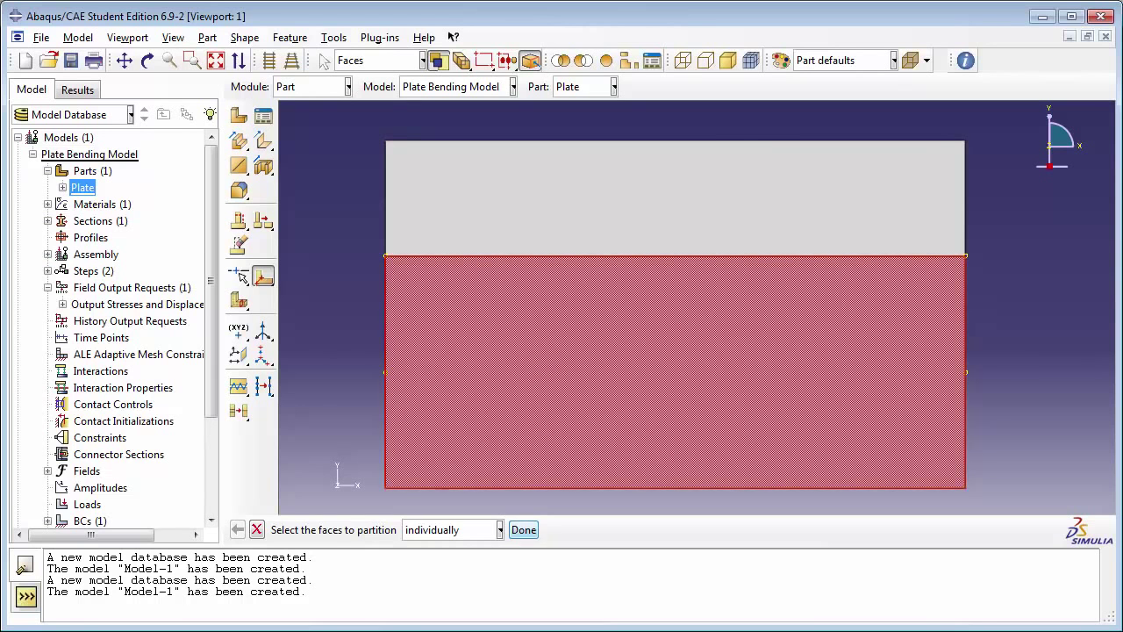
click(524, 529)
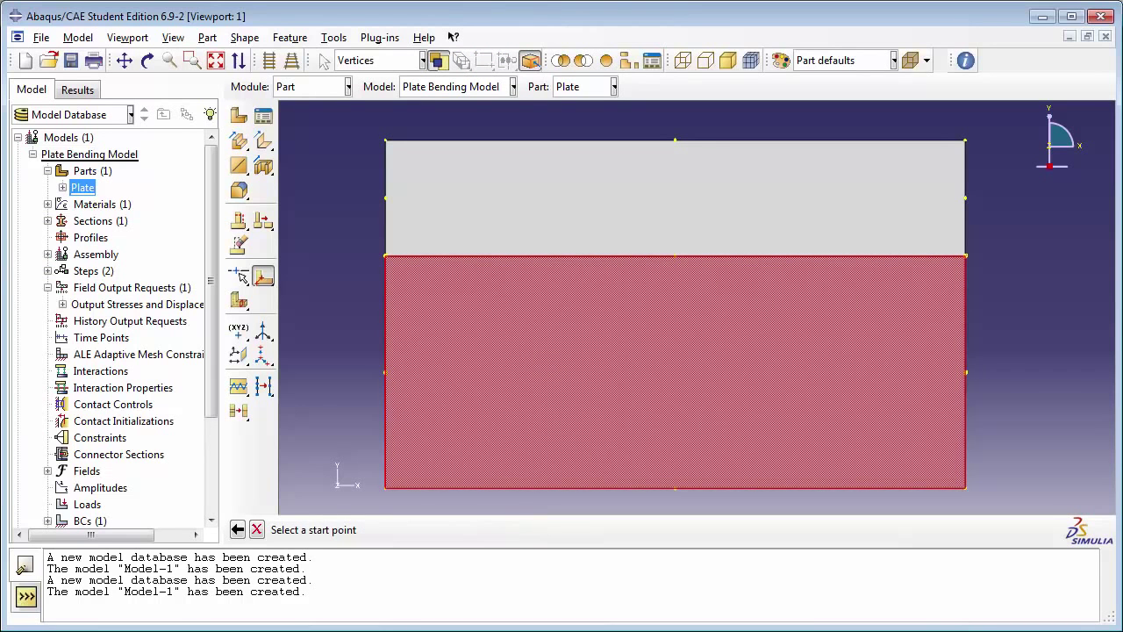
click(385, 373)
click(966, 373)
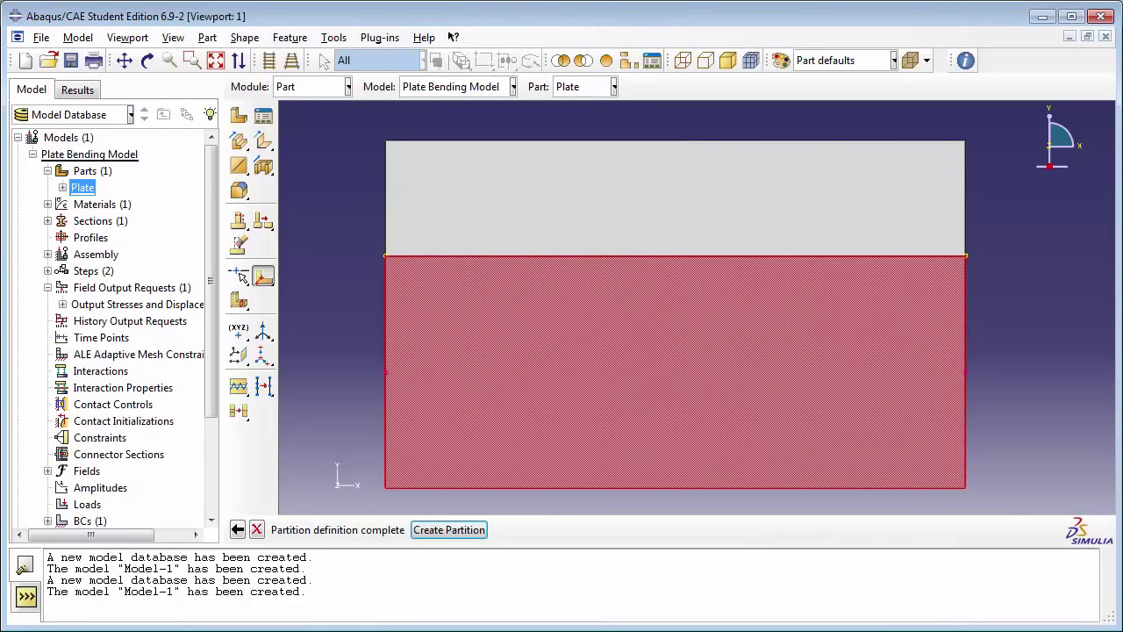
click(421, 530)
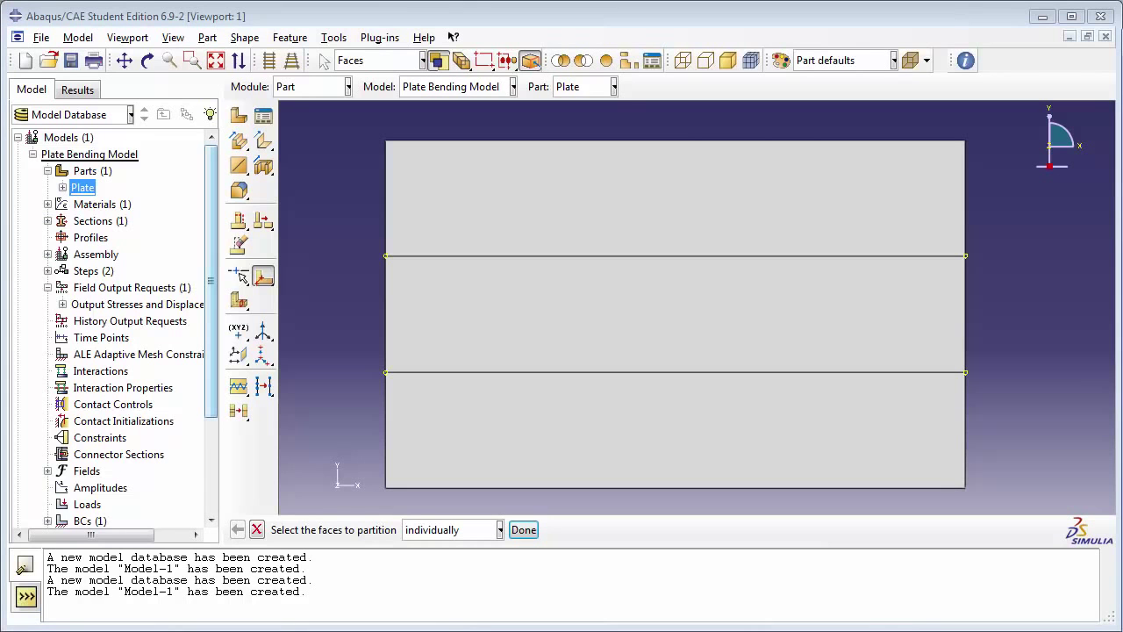
Step: Create a mechanical load of type Concentrated force named "Concentrated forces" in Load Step
drag(214, 405, 215, 452)
double_click(87, 435)
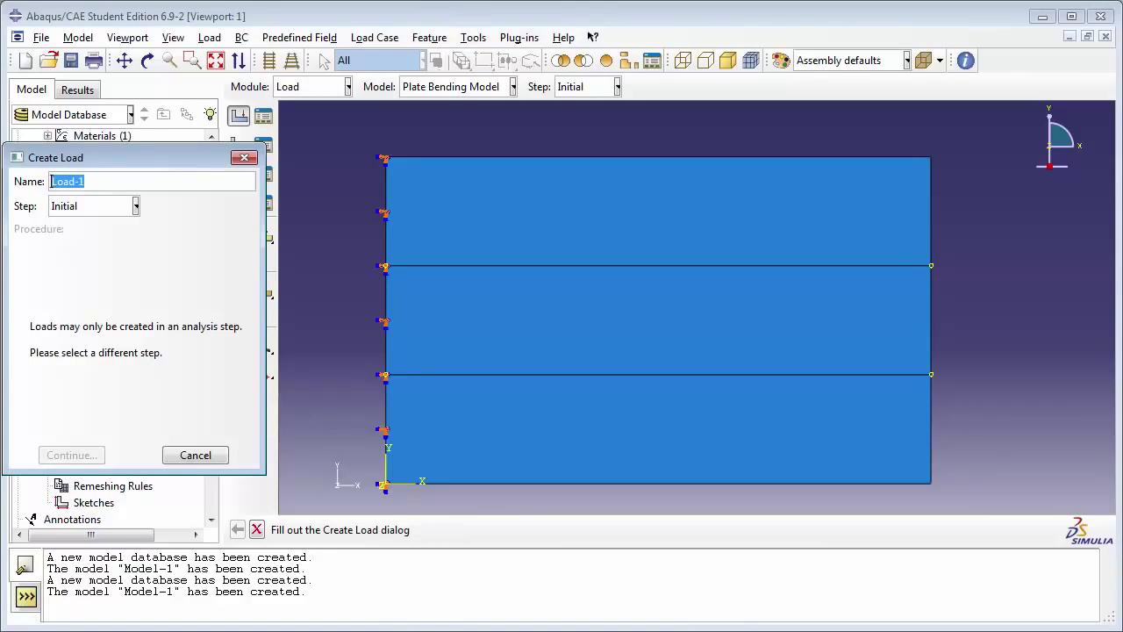
text(Concentrated forces)
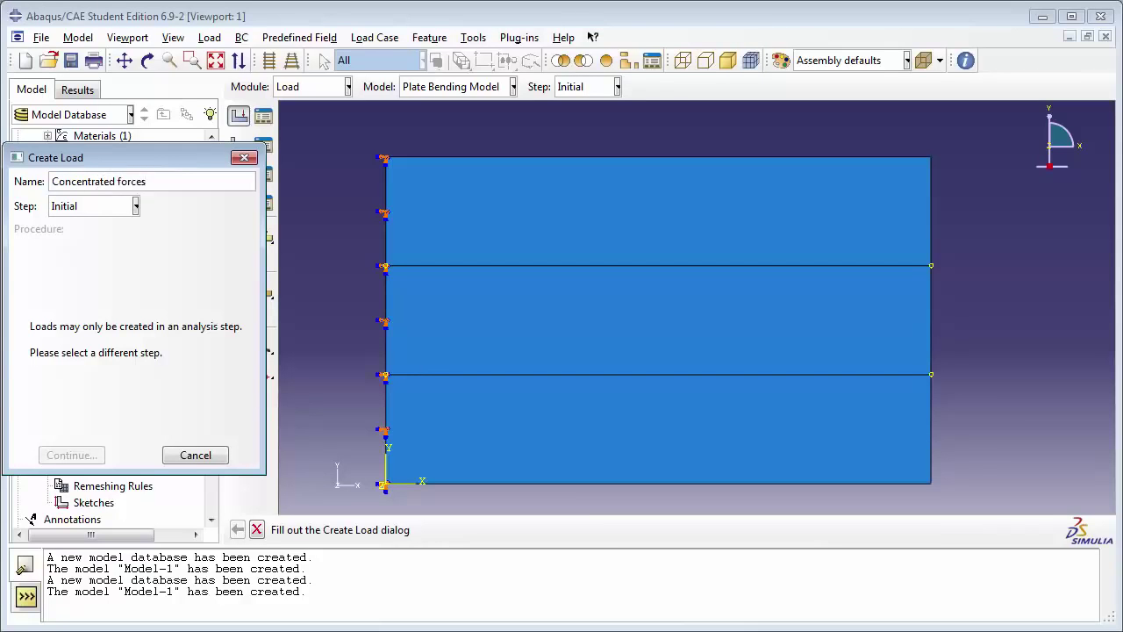
click(95, 207)
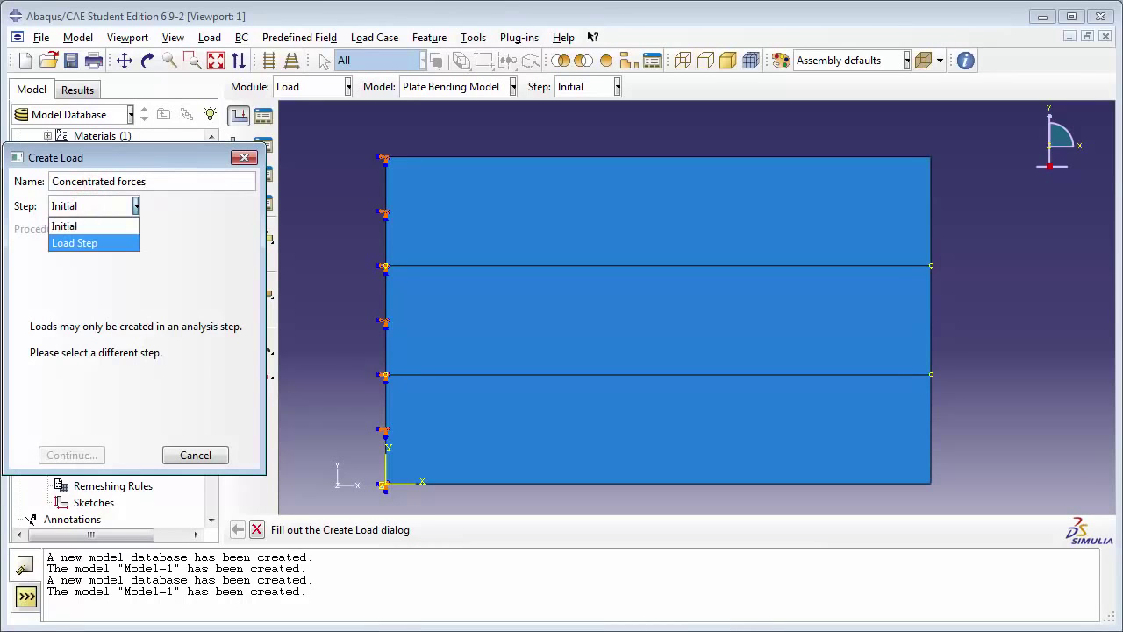
click(79, 243)
click(61, 270)
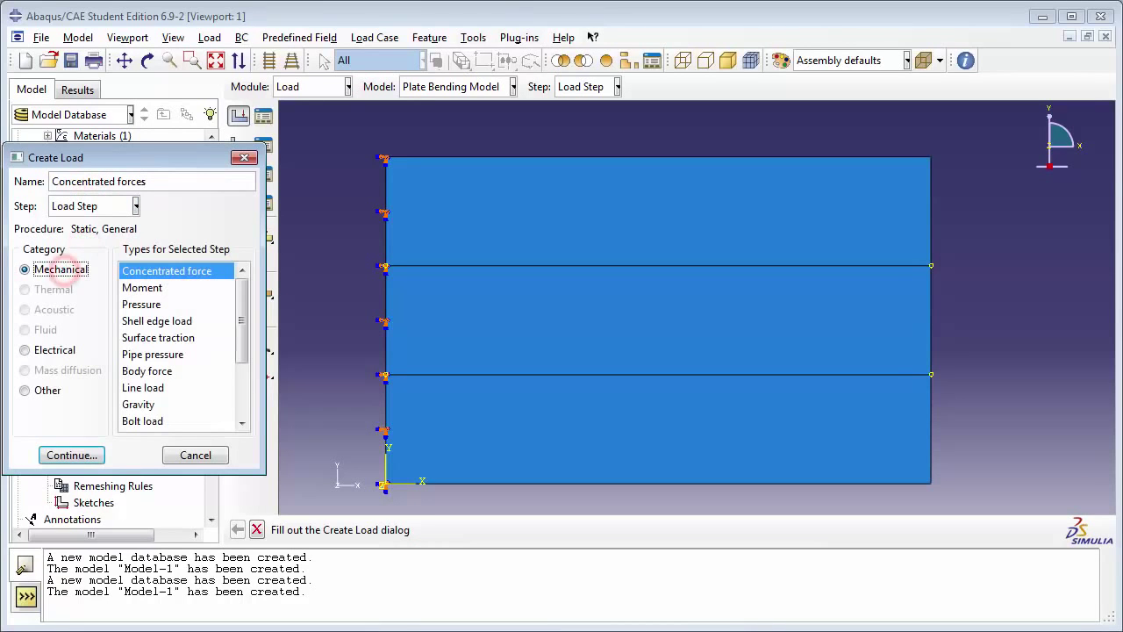
click(163, 273)
click(67, 455)
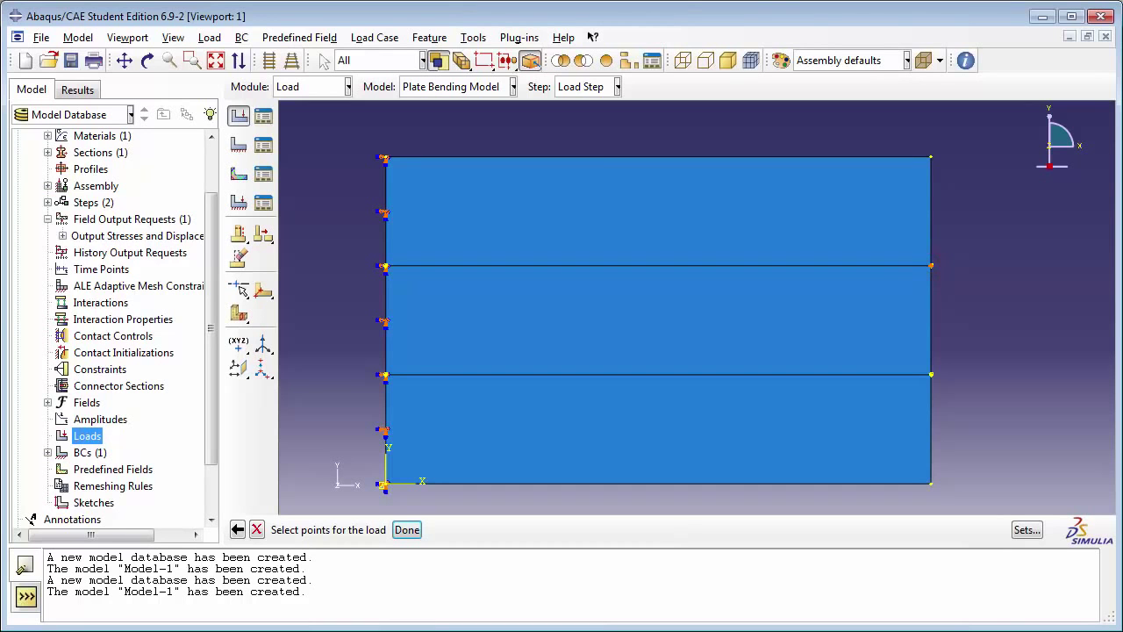
Step: Apply the load with CF3 of -700 at the two points where the partition lines meet the plate's right edge
shift+click(931, 375)
click(402, 532)
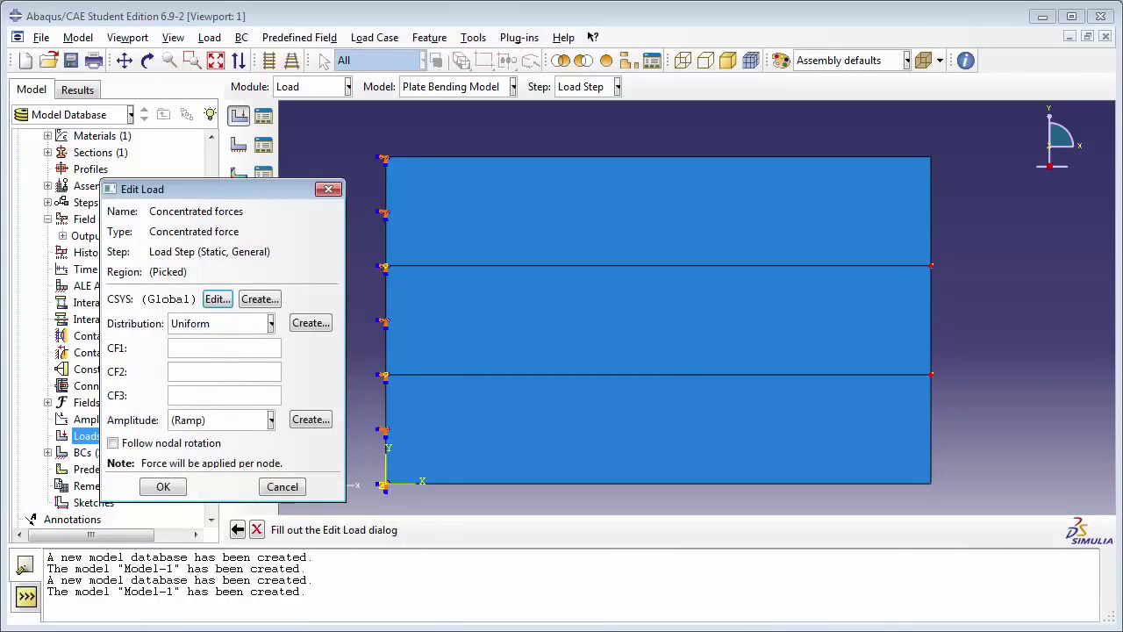
click(226, 395)
text(-700)
click(173, 486)
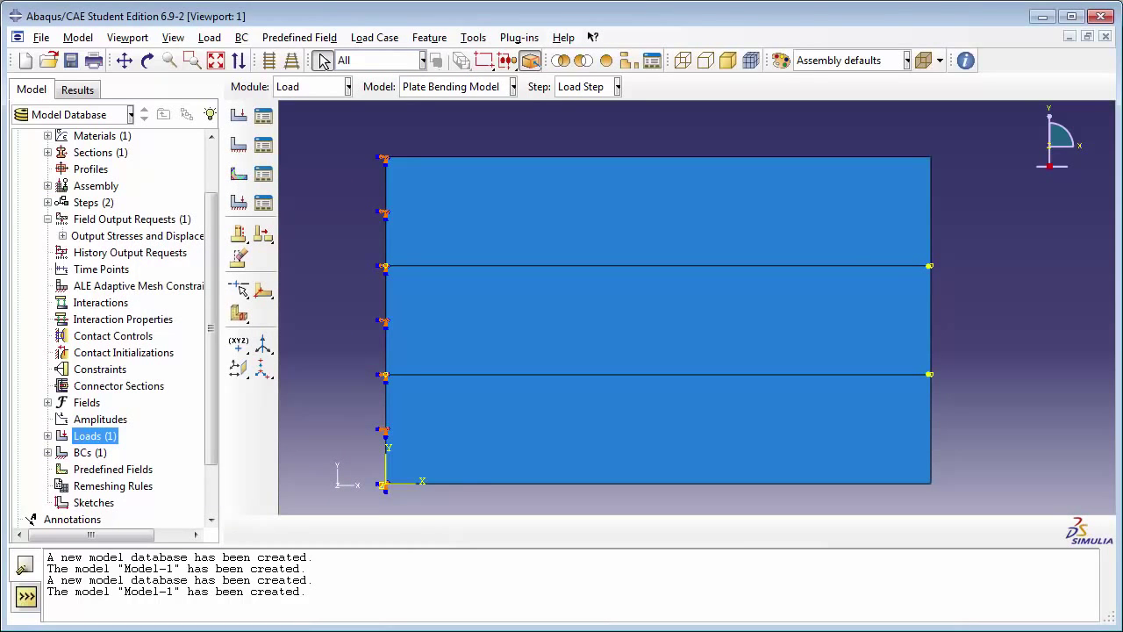
click(147, 60)
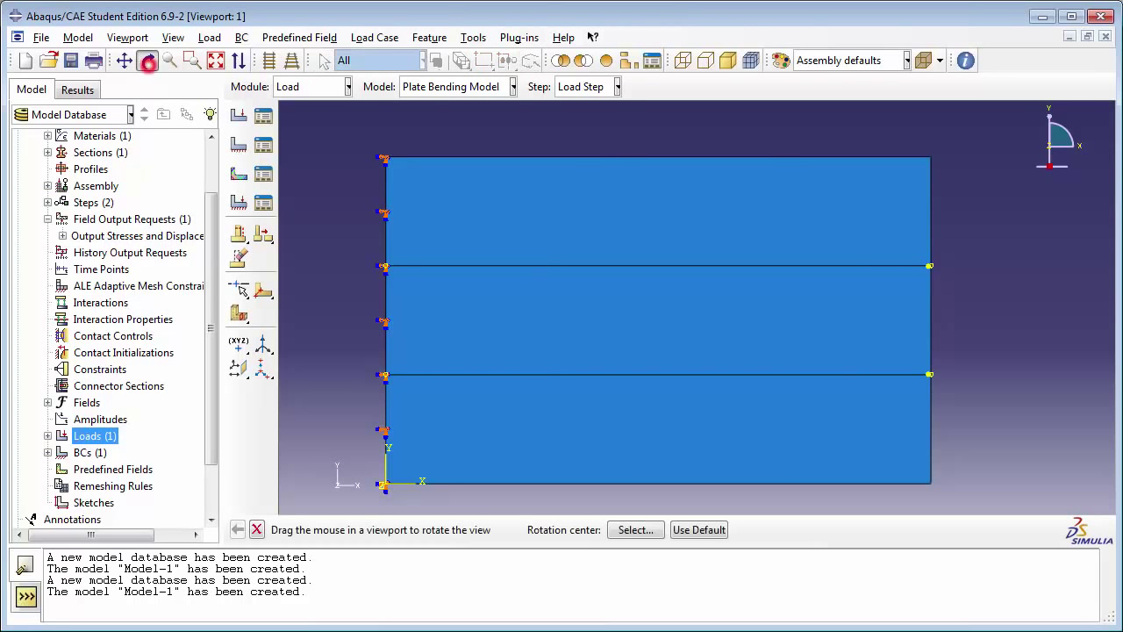
mouse_move(750, 390)
mouse_down()
mouse_move(628, 272)
mouse_move(644, 246)
mouse_move(677, 281)
mouse_move(702, 368)
mouse_move(737, 395)
mouse_up()
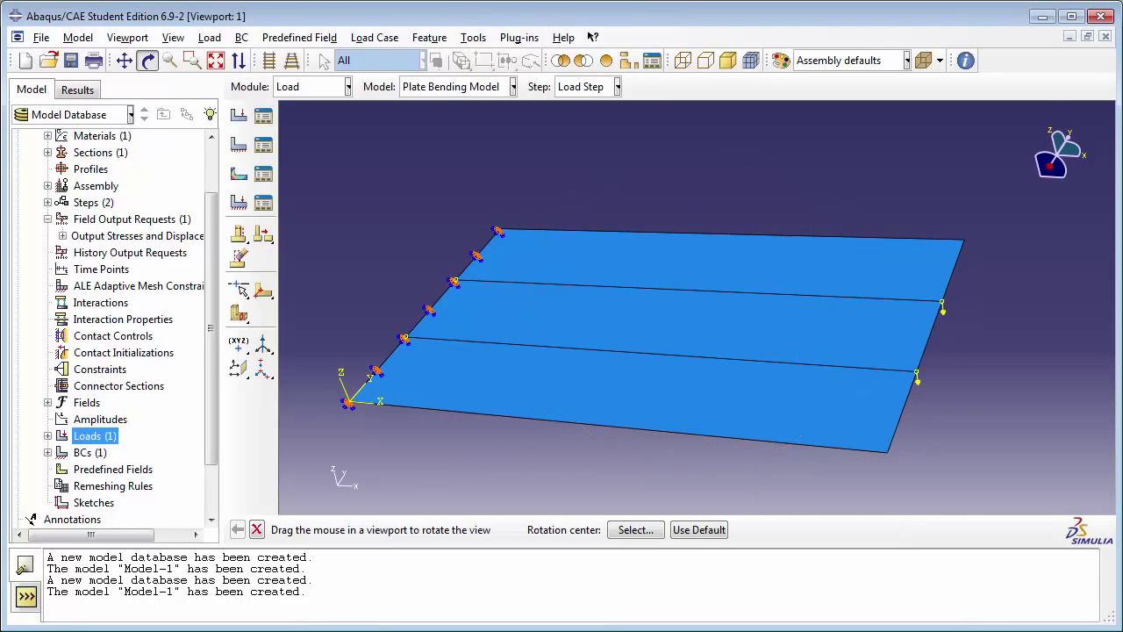
click(149, 63)
Step: Open the mesh of the Plate part for editing
drag(211, 290, 211, 243)
click(60, 188)
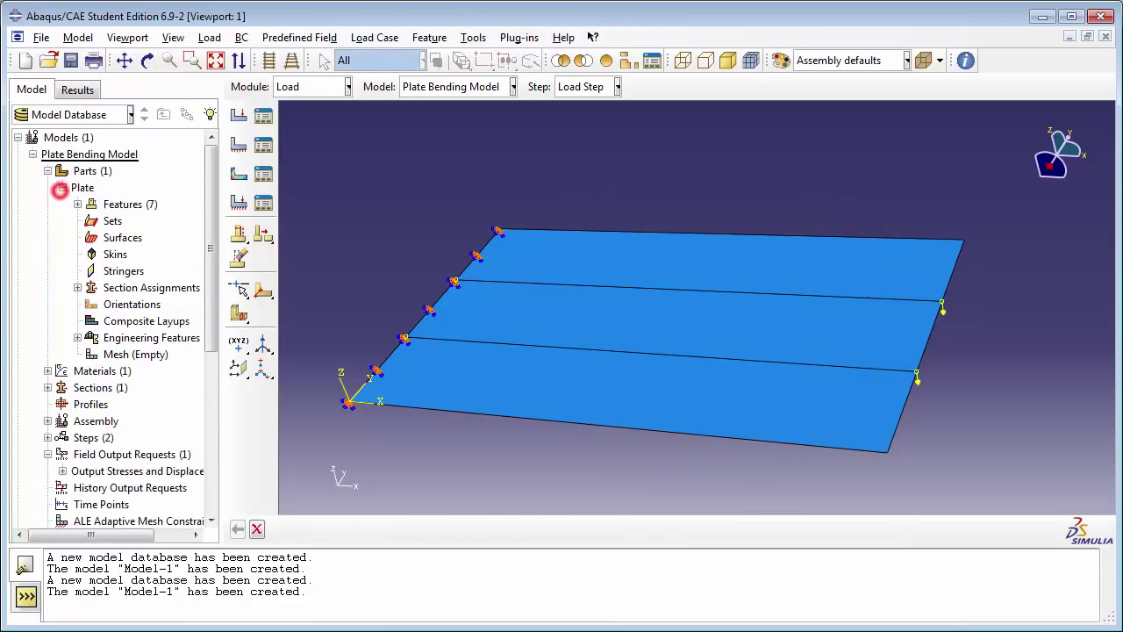
double_click(135, 354)
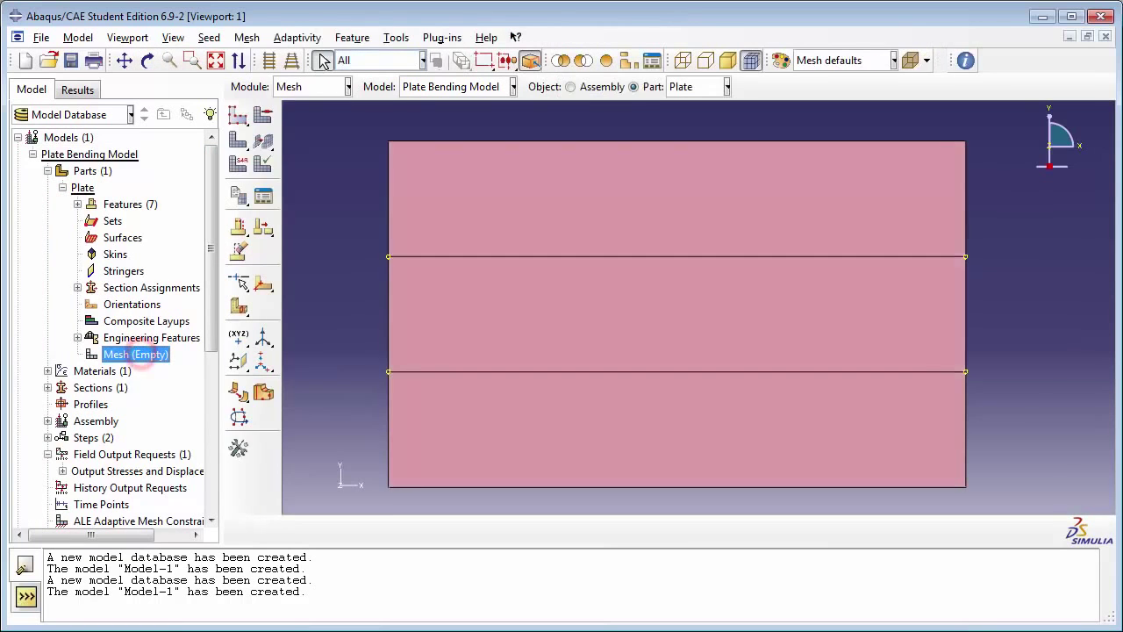
Step: Assign the Standard library's Shell element type with Quadratic geometric order to all three plate regions
click(246, 37)
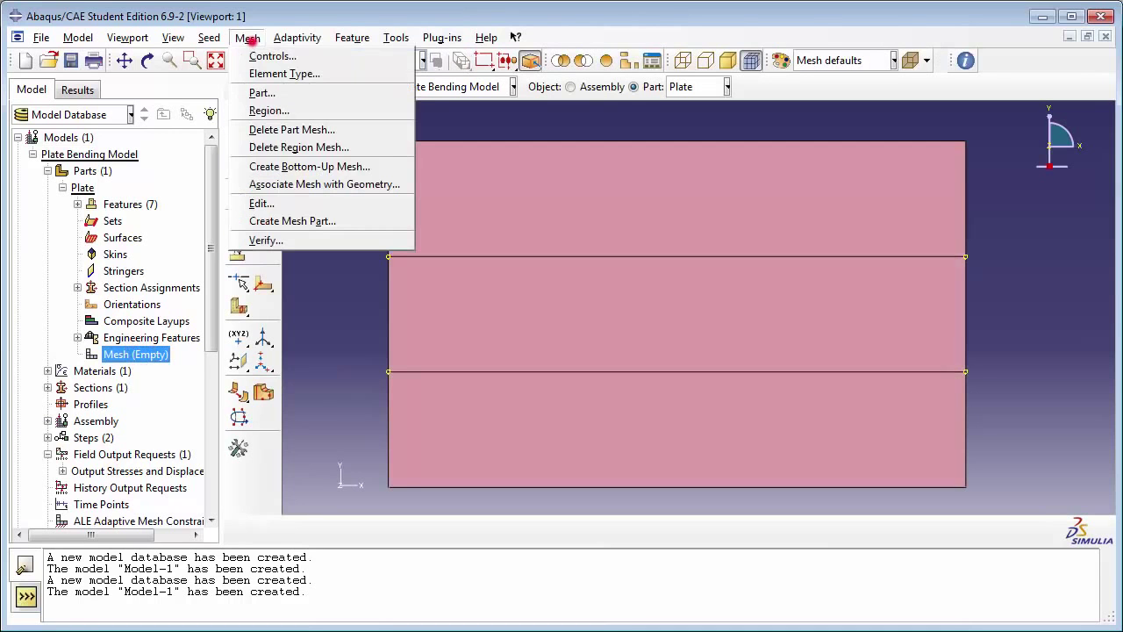
click(268, 76)
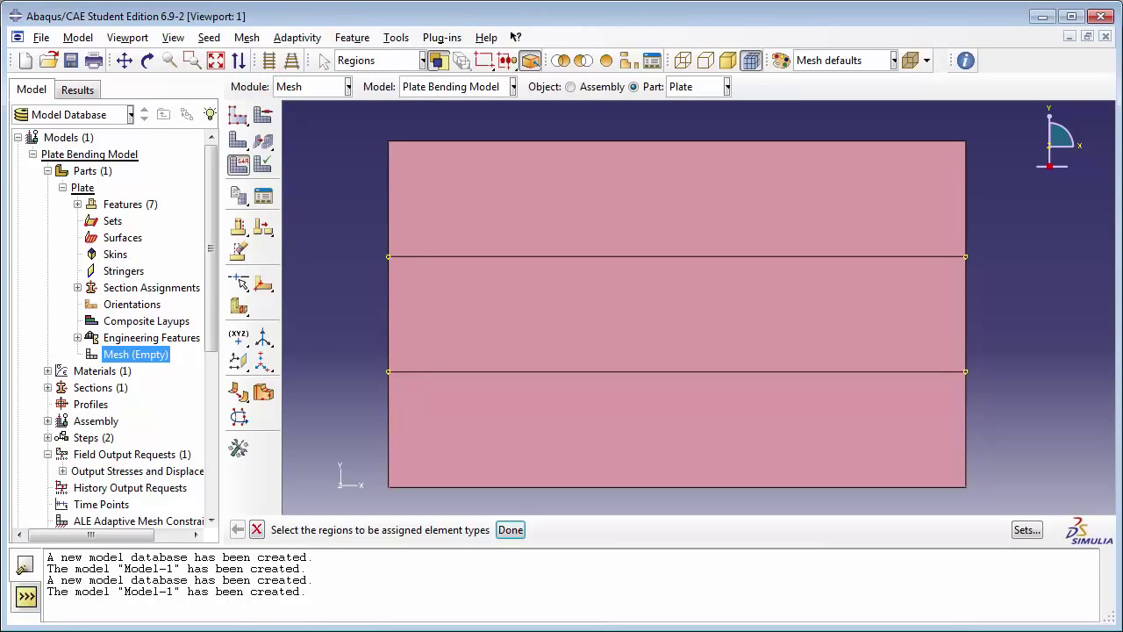
drag(332, 122, 999, 498)
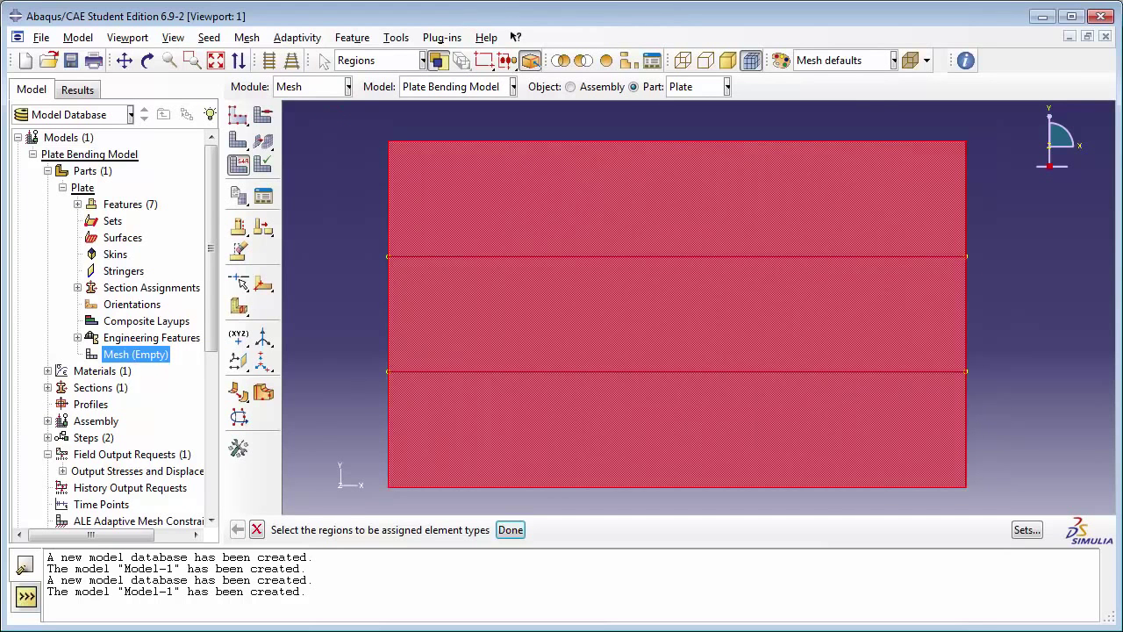
click(510, 529)
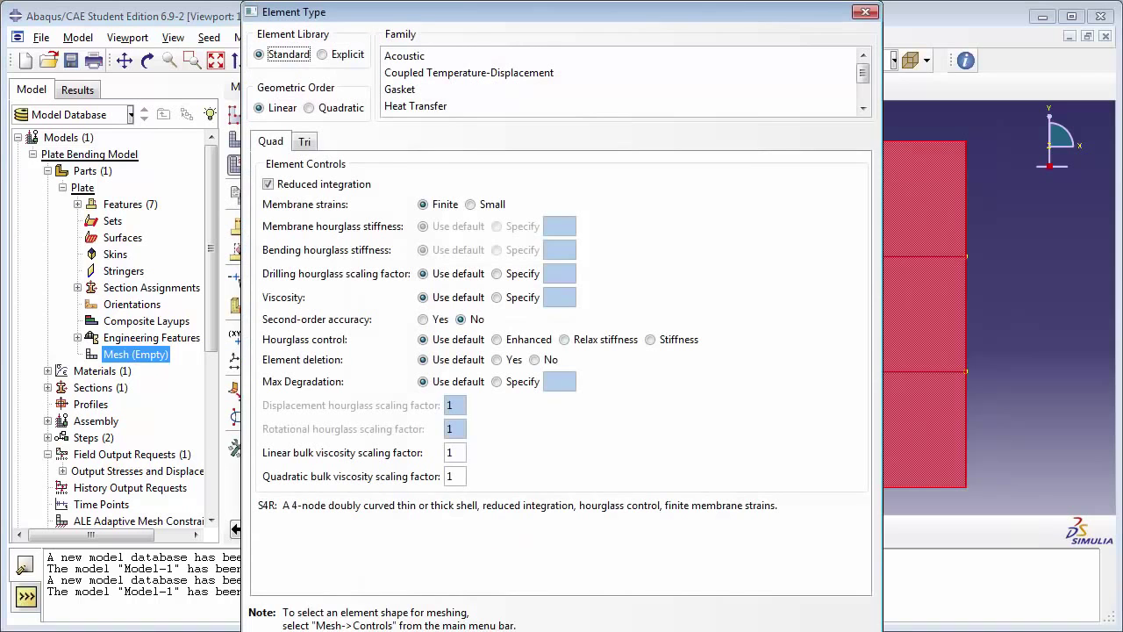
click(309, 107)
click(860, 107)
click(859, 107)
click(851, 107)
click(413, 107)
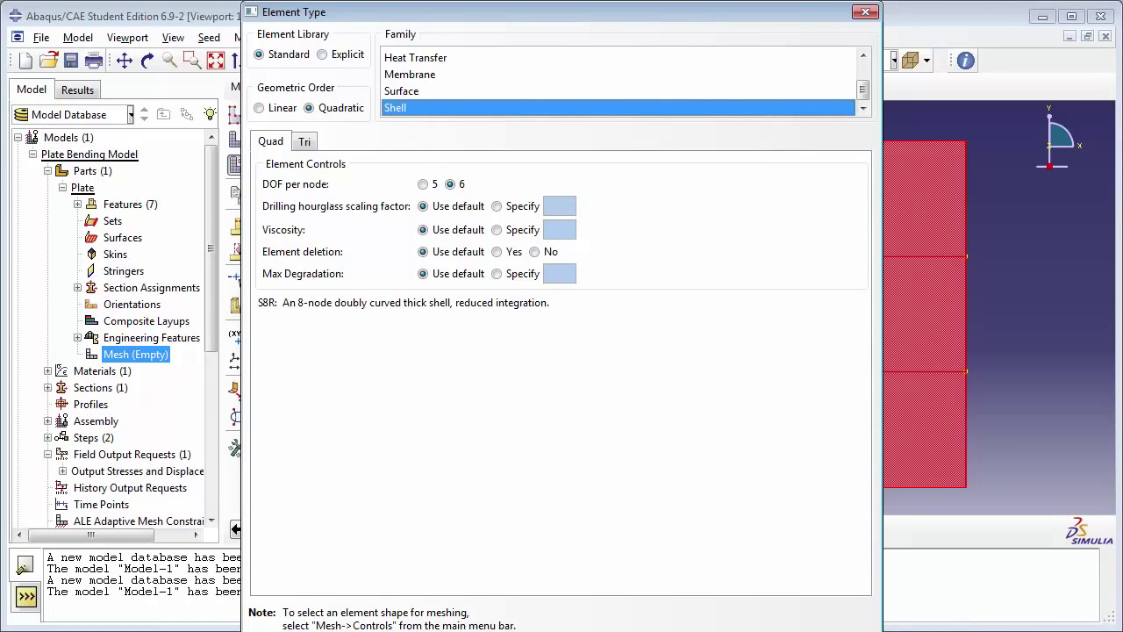
key(Return)
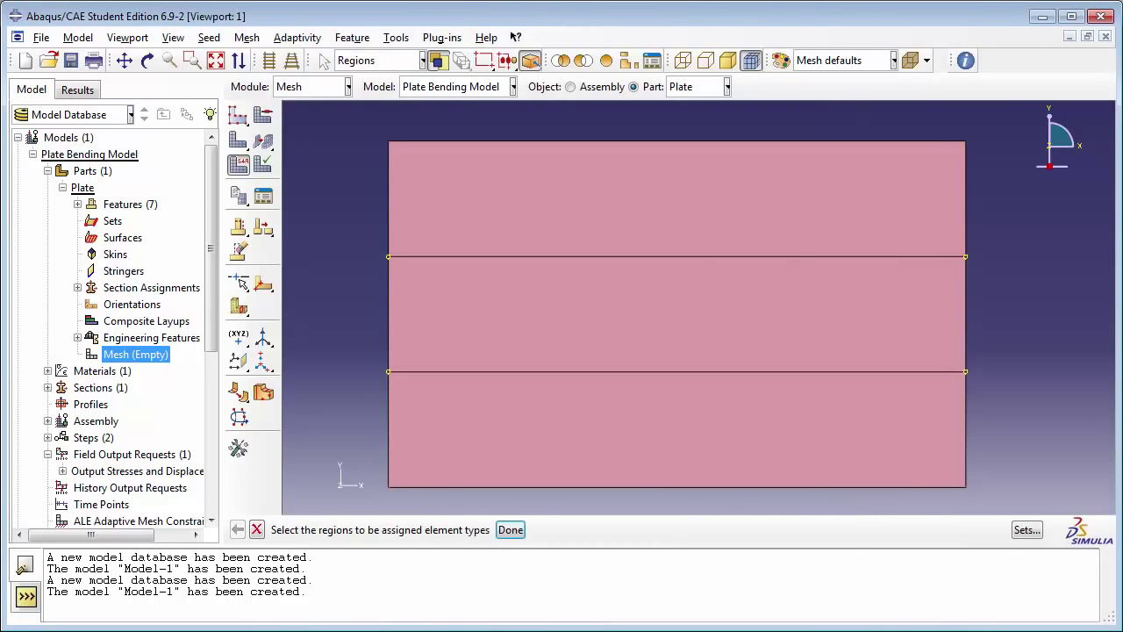
Step: Seed the six vertical edge segments at both ends of the plate by number with 3 elements each
click(209, 37)
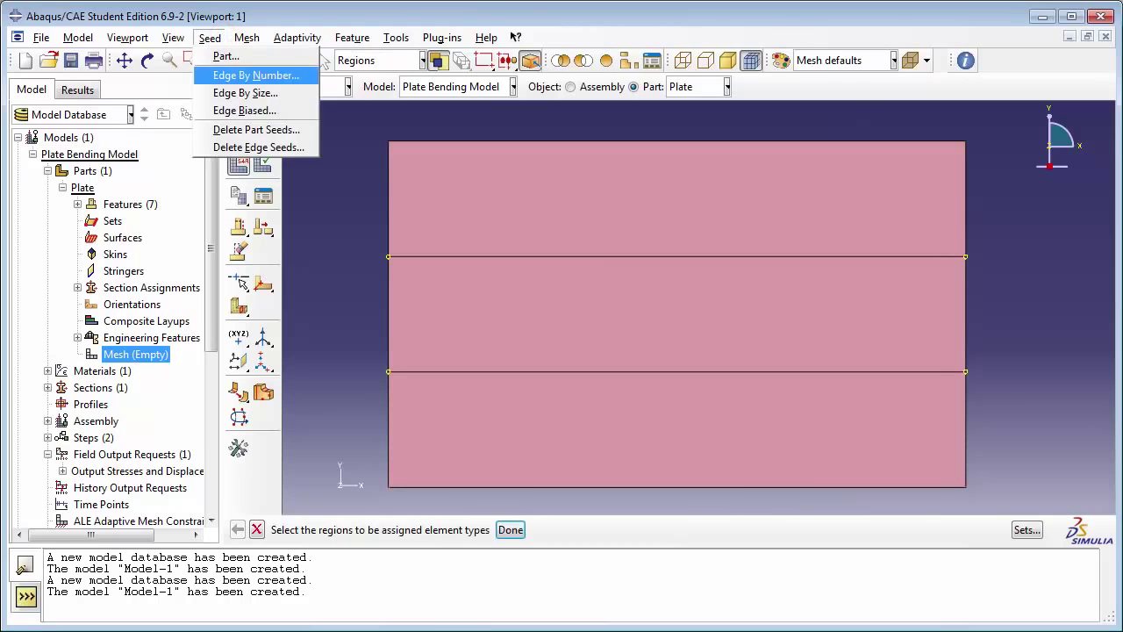
click(227, 75)
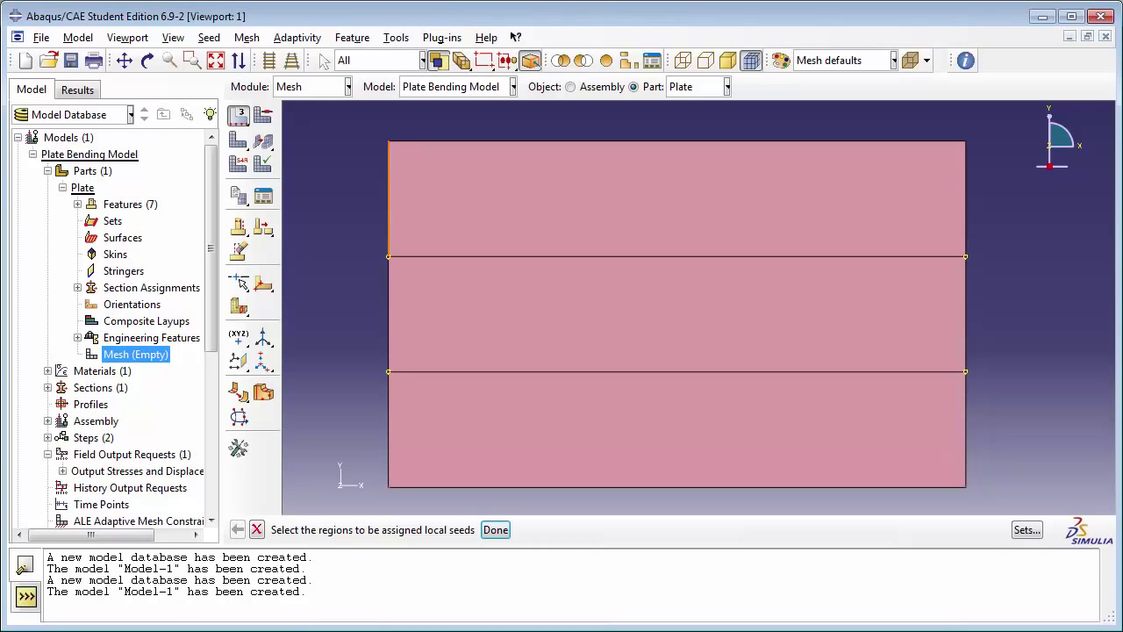
shift+click(391, 298)
shift+click(389, 412)
shift+click(965, 207)
shift+click(964, 312)
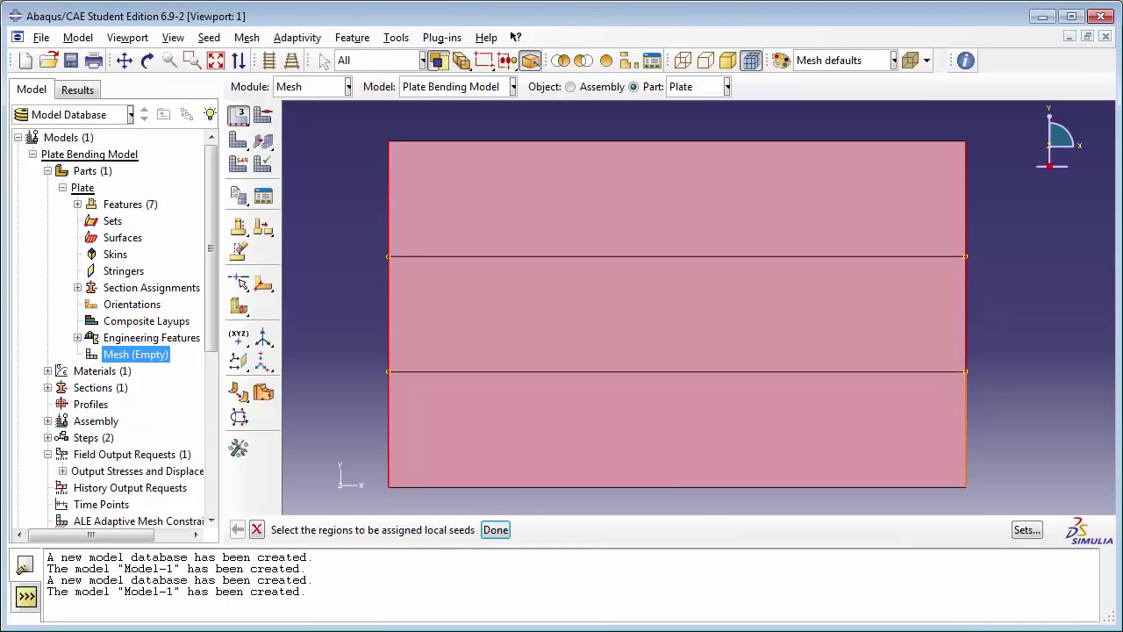
shift+click(966, 414)
click(495, 529)
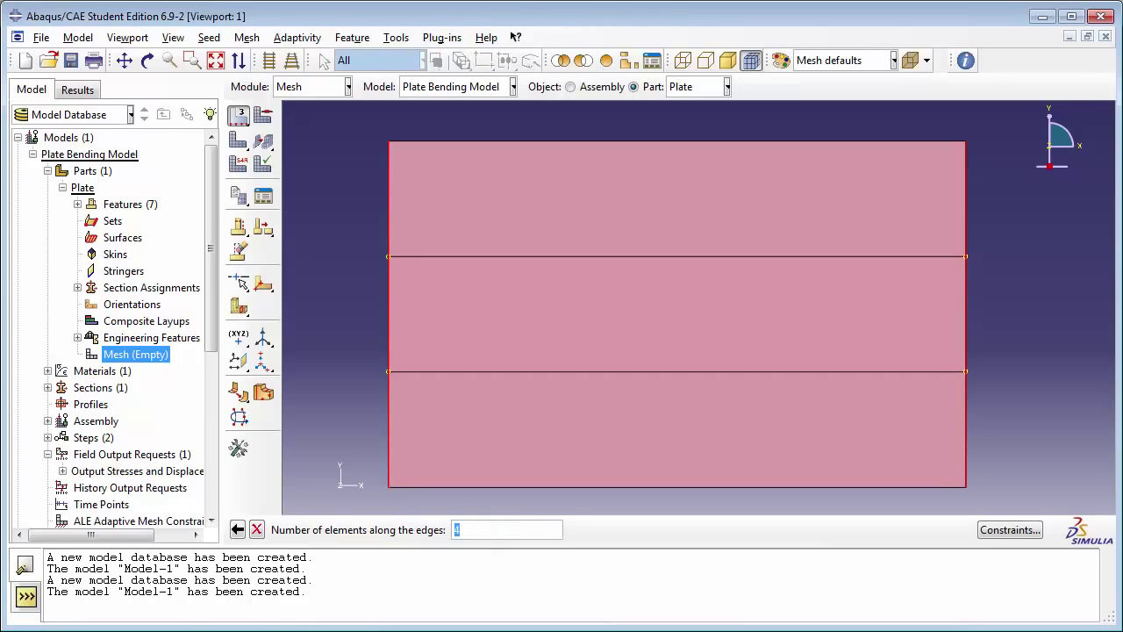
text(3)
key(Return)
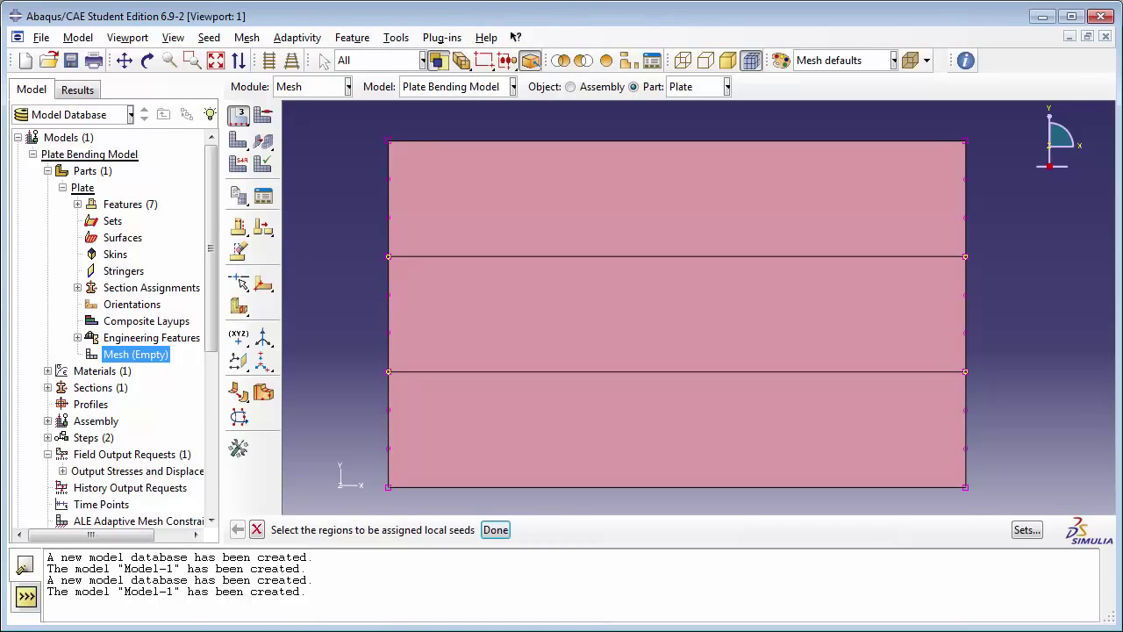
Step: Seed the four horizontal edges, including both partition lines, with 10 elements each
click(585, 140)
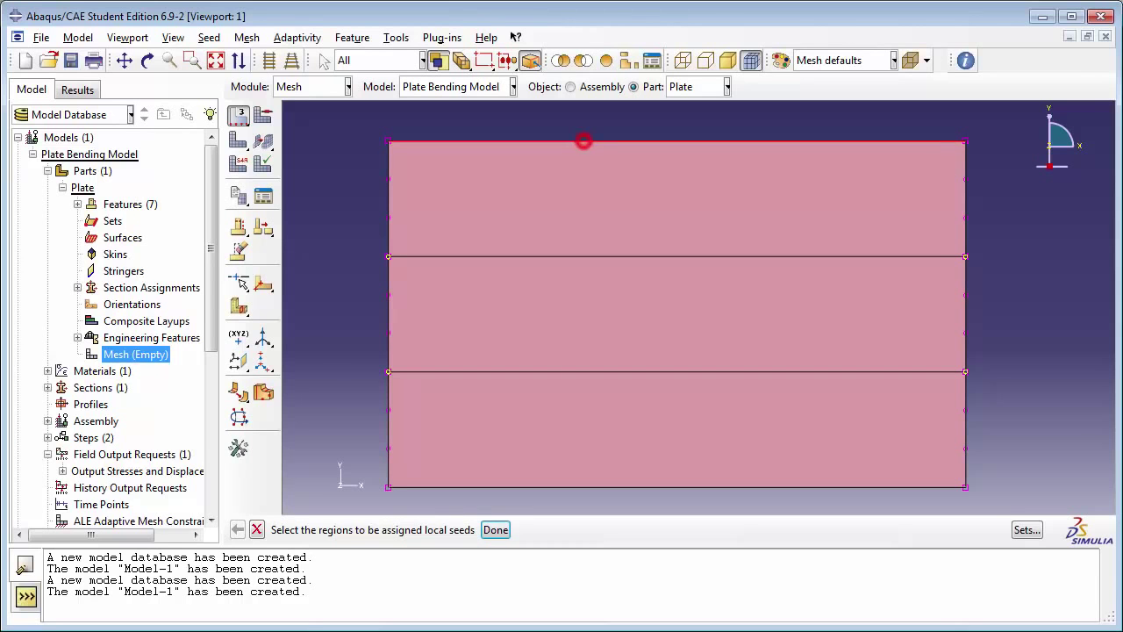
shift+click(565, 257)
shift+click(576, 373)
shift+click(590, 486)
click(496, 529)
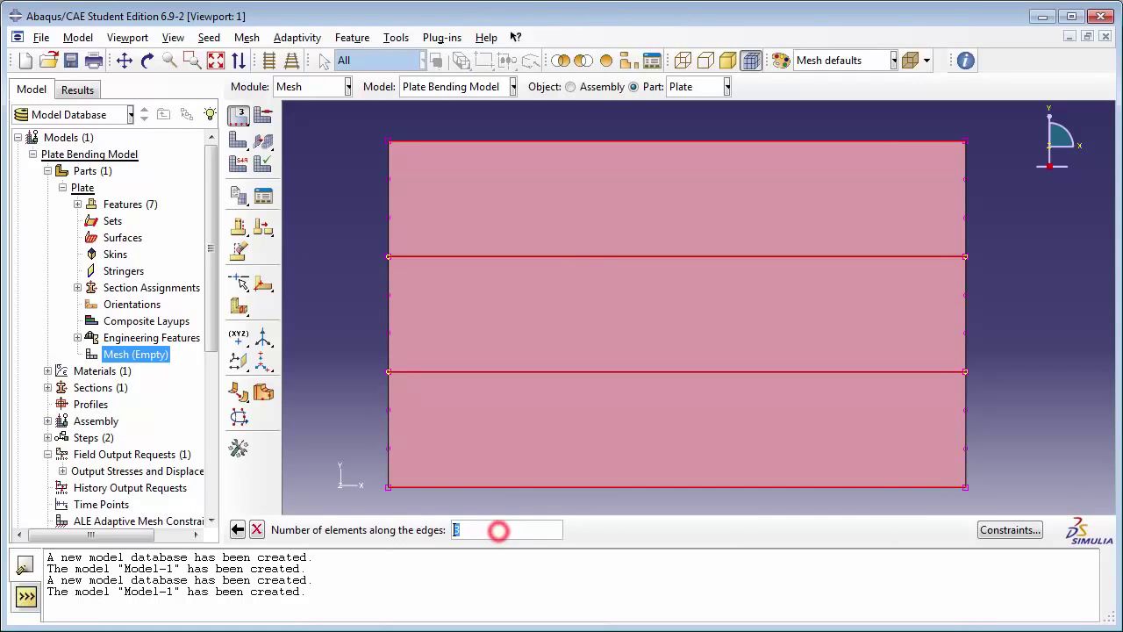
text(0)
key(Return)
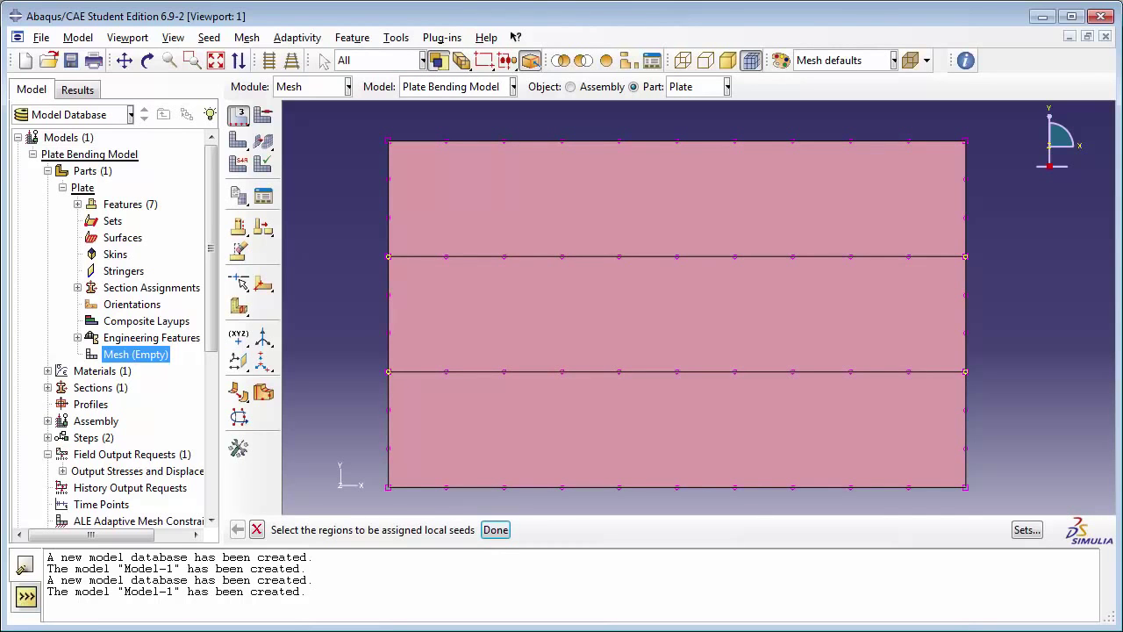
Step: Generate the mesh on the whole Plate part
click(247, 37)
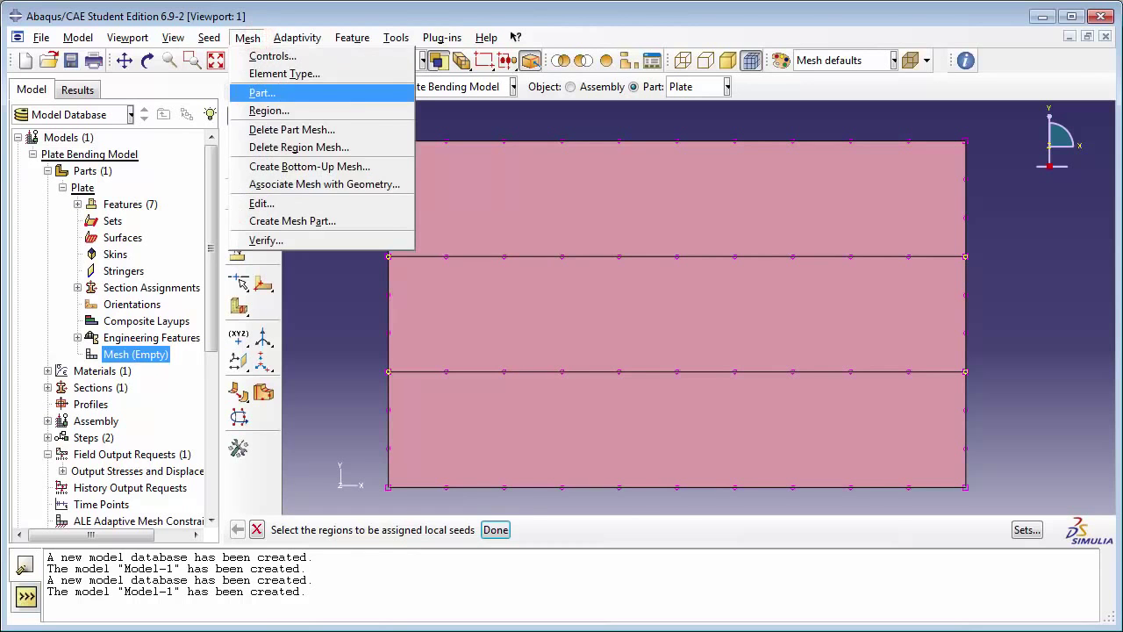
click(261, 92)
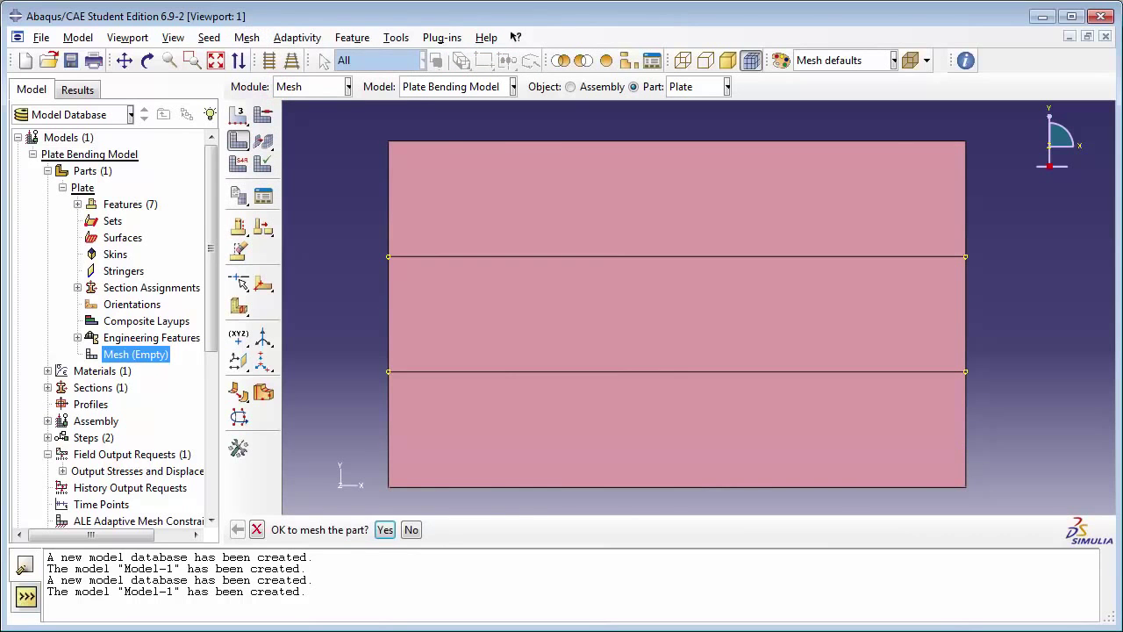
click(385, 529)
scroll(592, 351, up, 2)
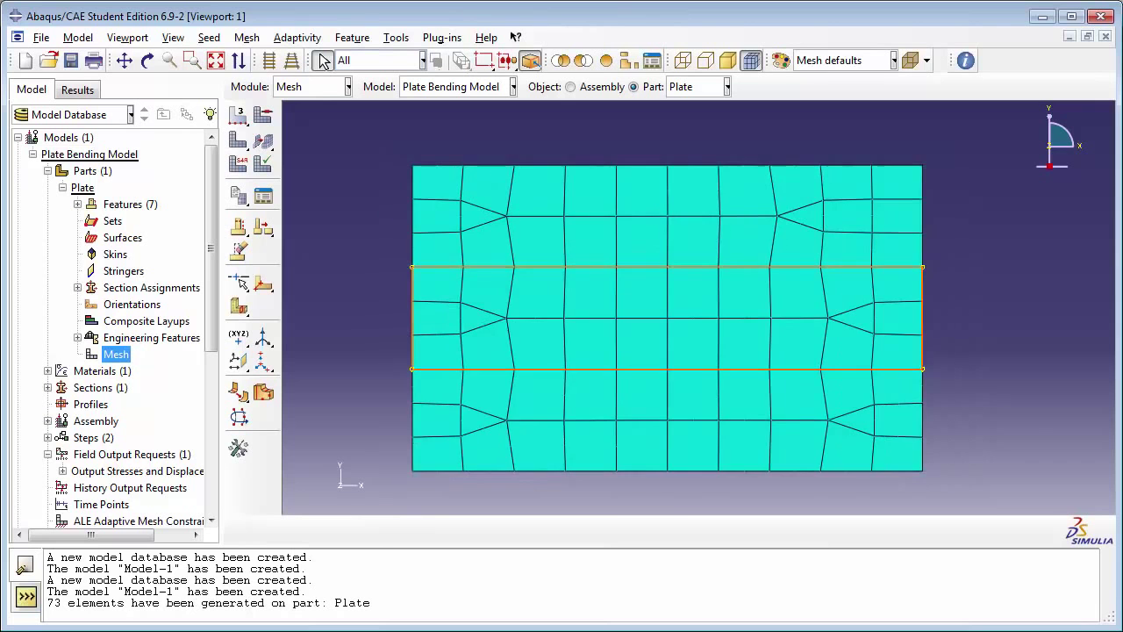
scroll(592, 342, down, 1)
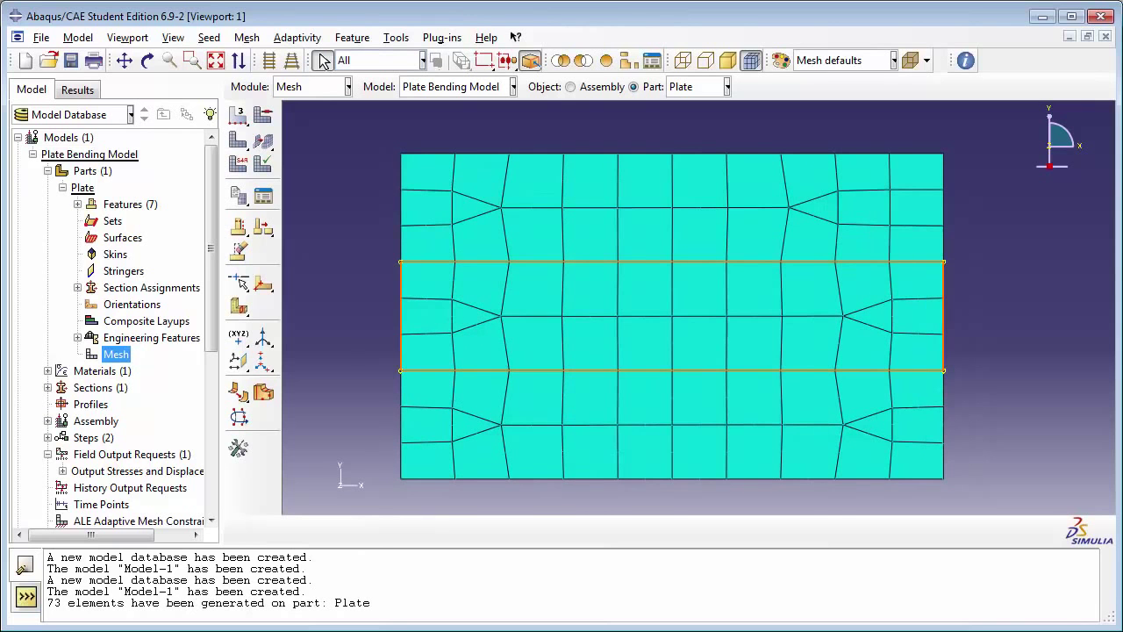
Step: Create a full analysis job named PlateJob for the Plate Bending Model, keeping the default submission settings
drag(211, 184, 210, 351)
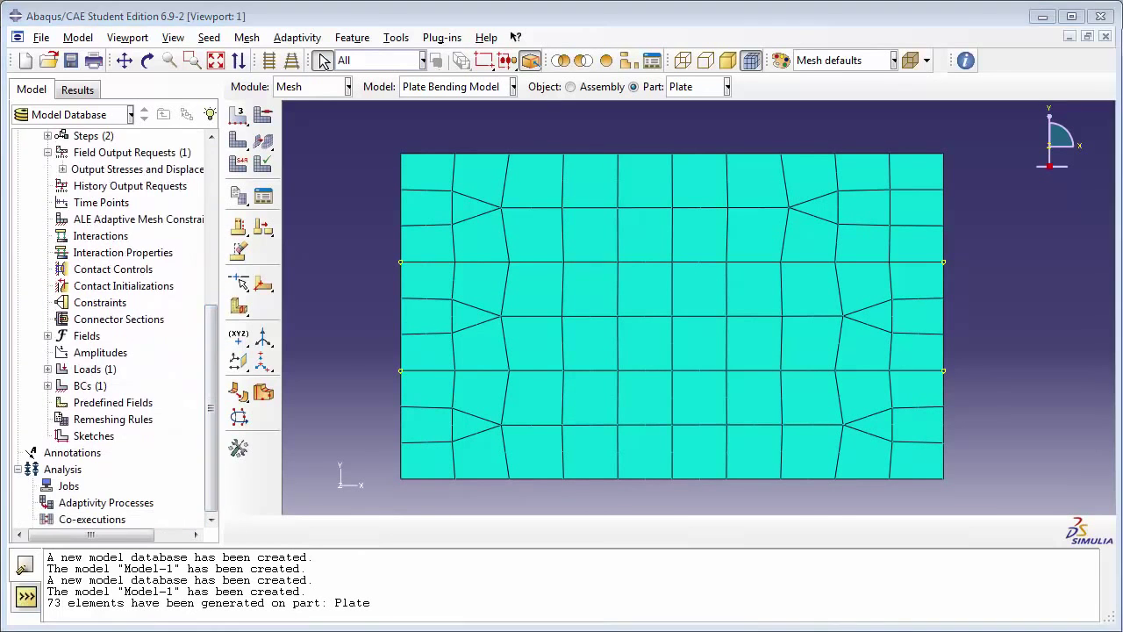
double_click(68, 485)
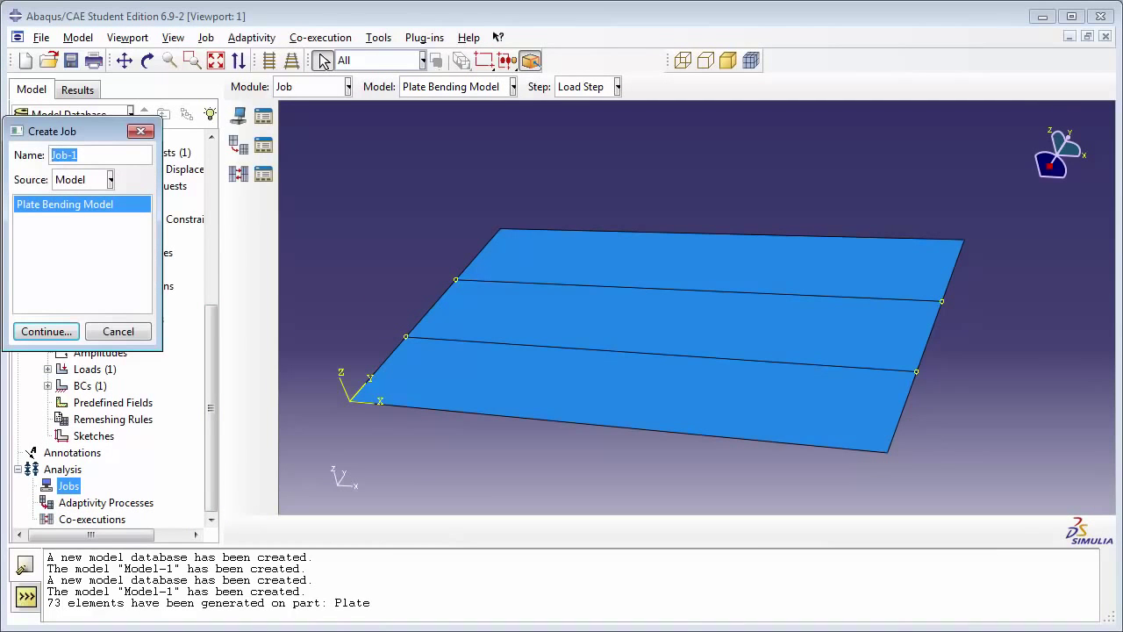
text(PlateJob)
click(38, 333)
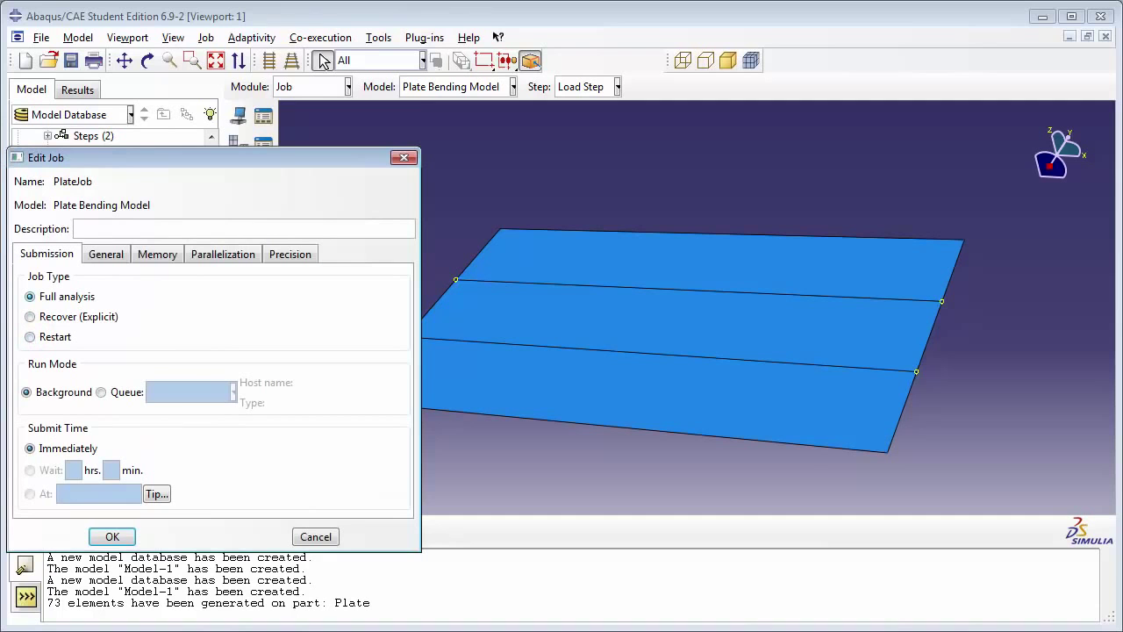
click(112, 536)
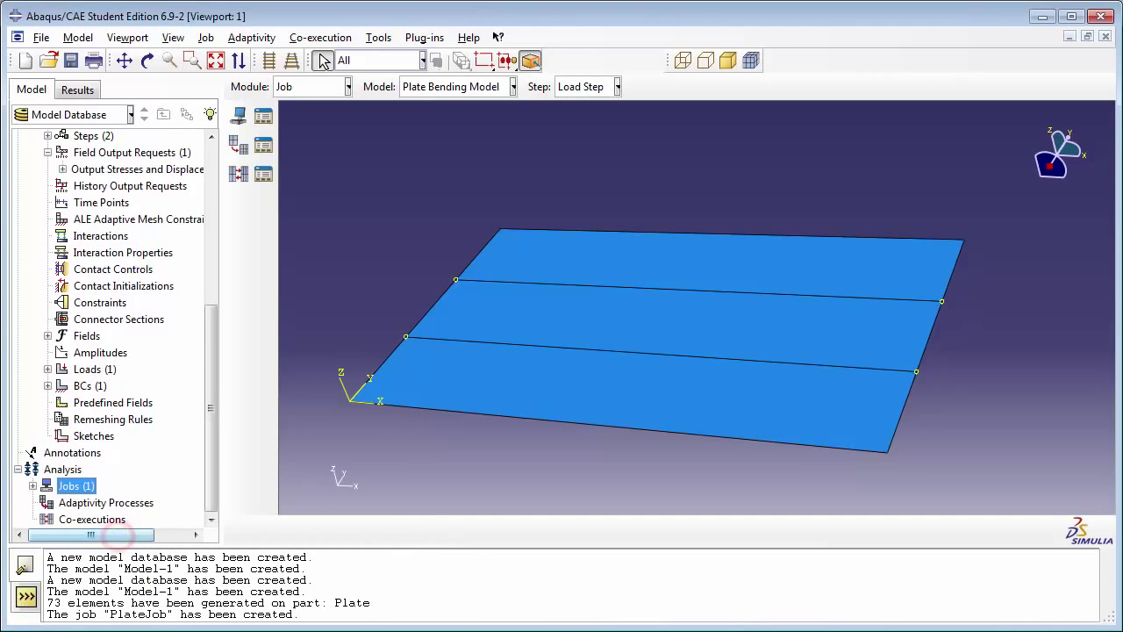
Step: Submit PlateJob for analysis, overwriting the existing job files and continuing without history output in Load Step
click(33, 485)
right_click(70, 502)
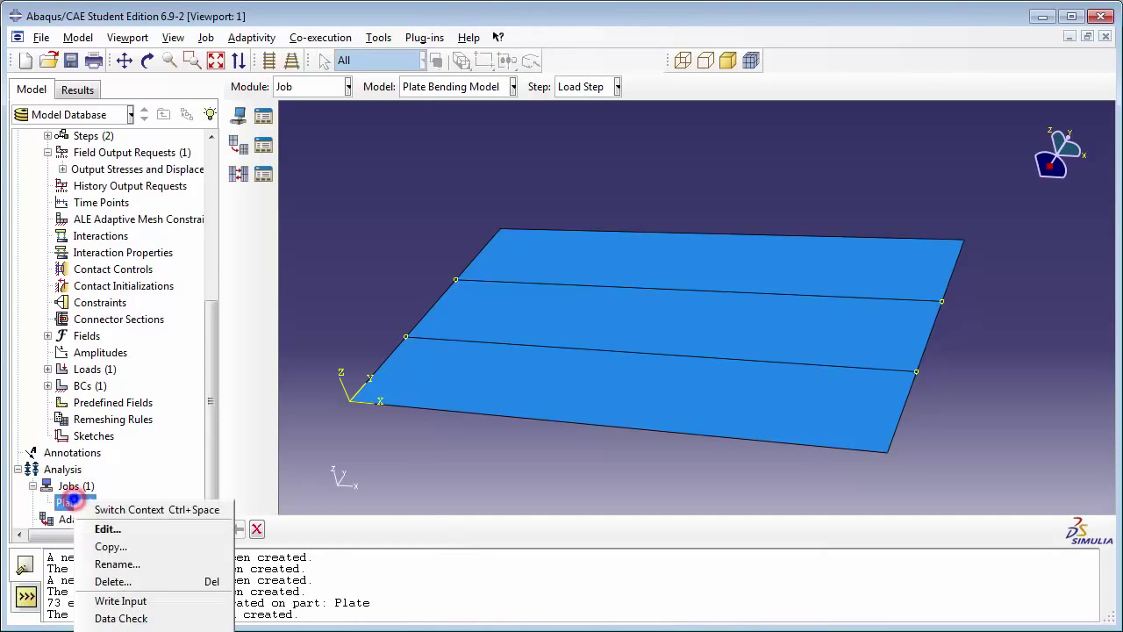
click(121, 618)
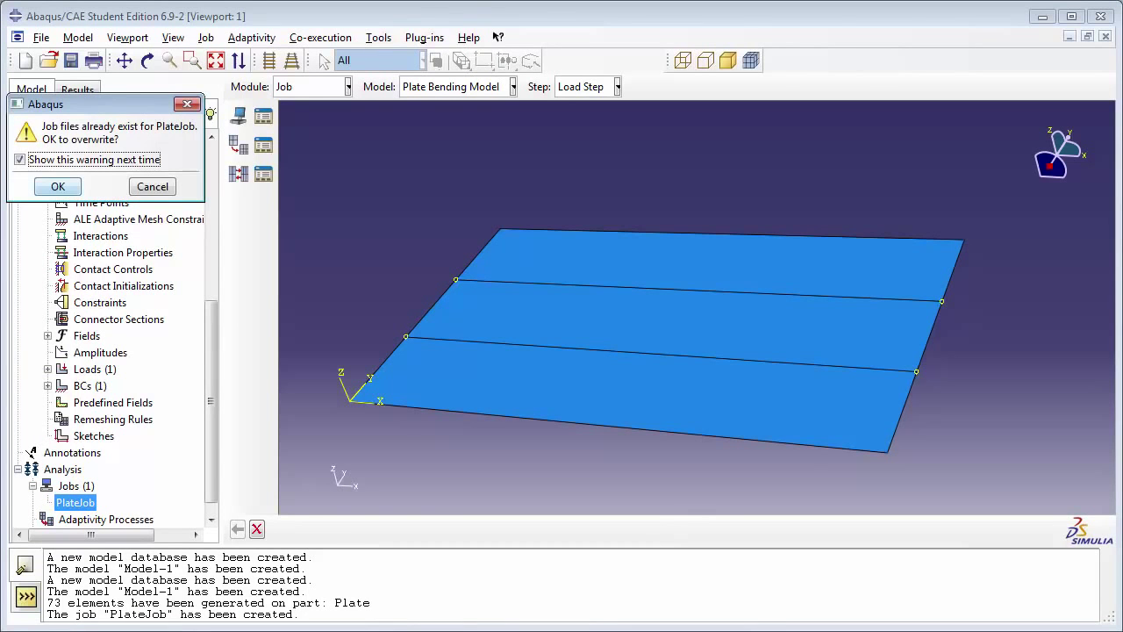
click(58, 186)
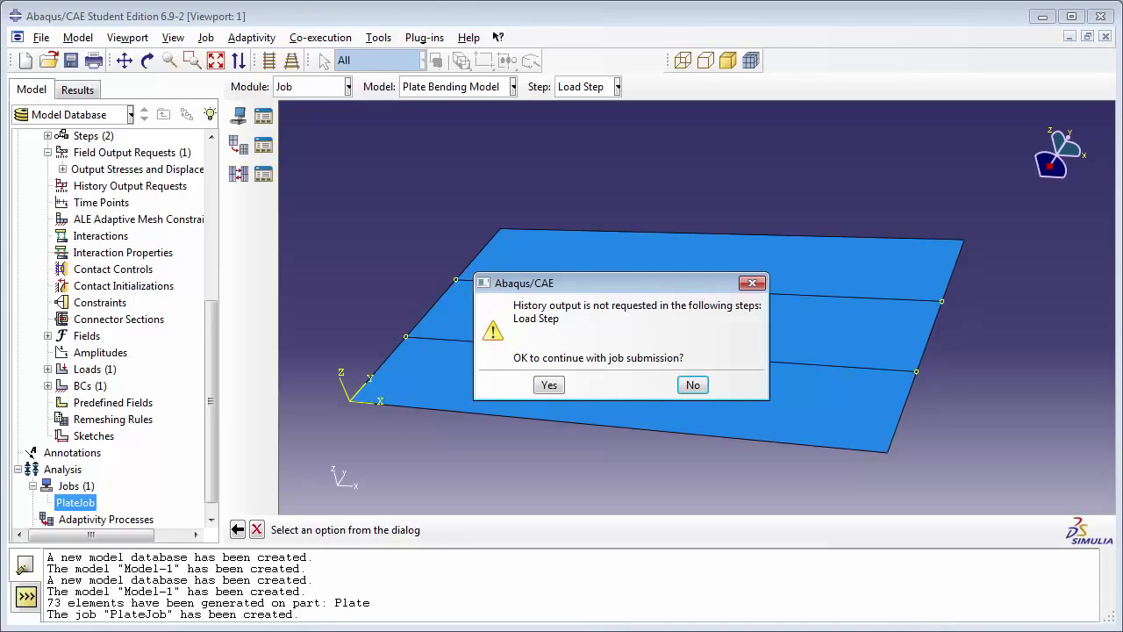
click(549, 384)
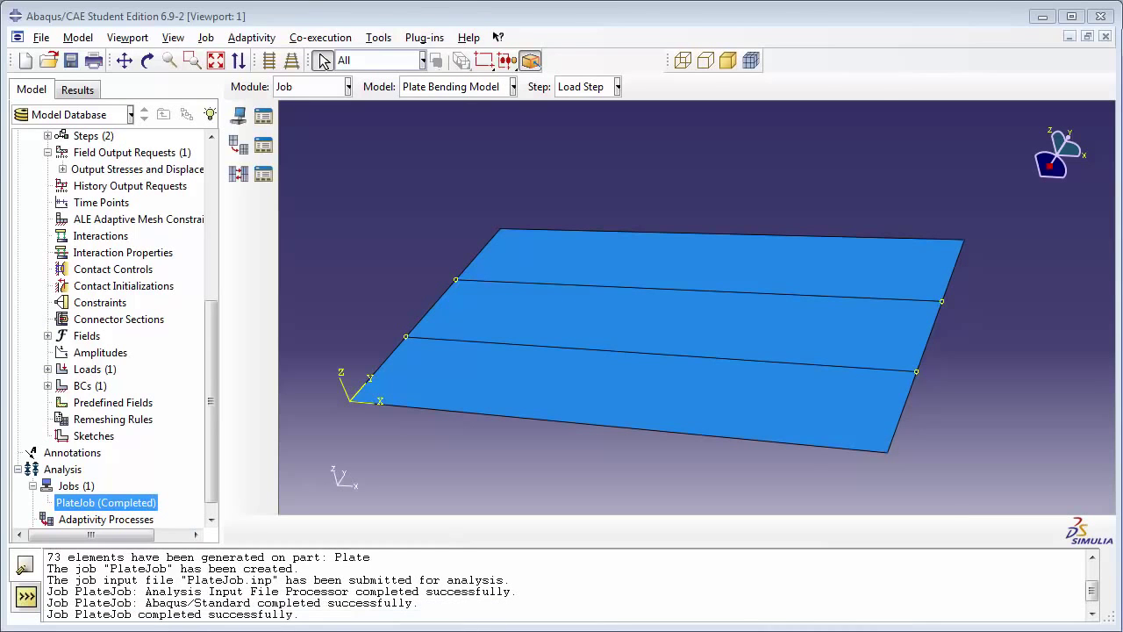
Step: Open the PlateJob results and turn on element labels for the plotted plate
right_click(134, 502)
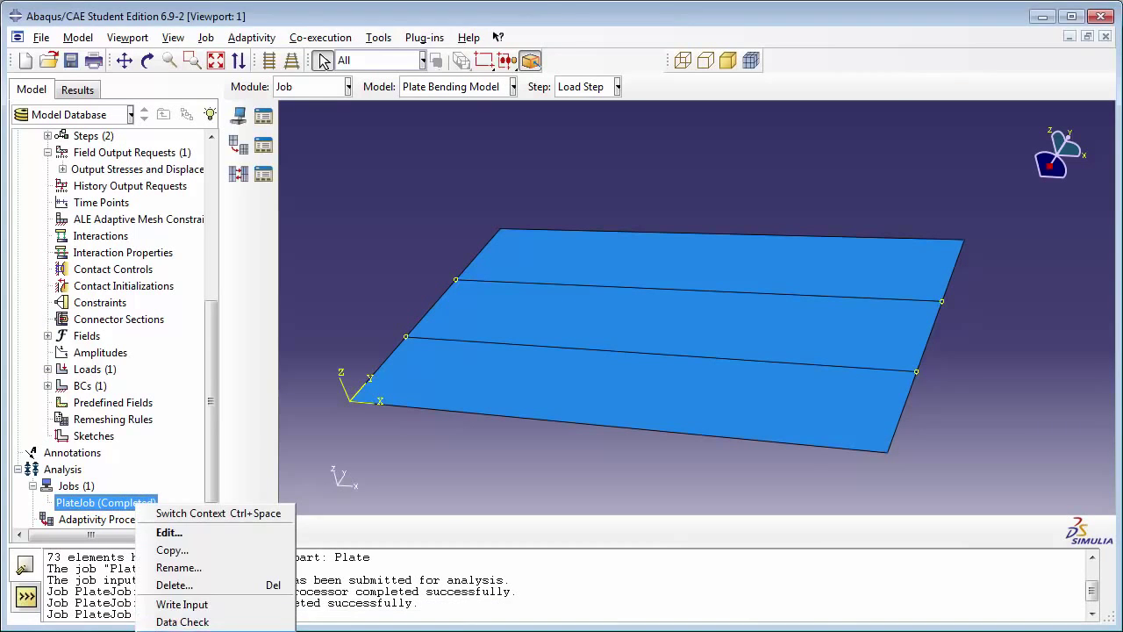
click(169, 531)
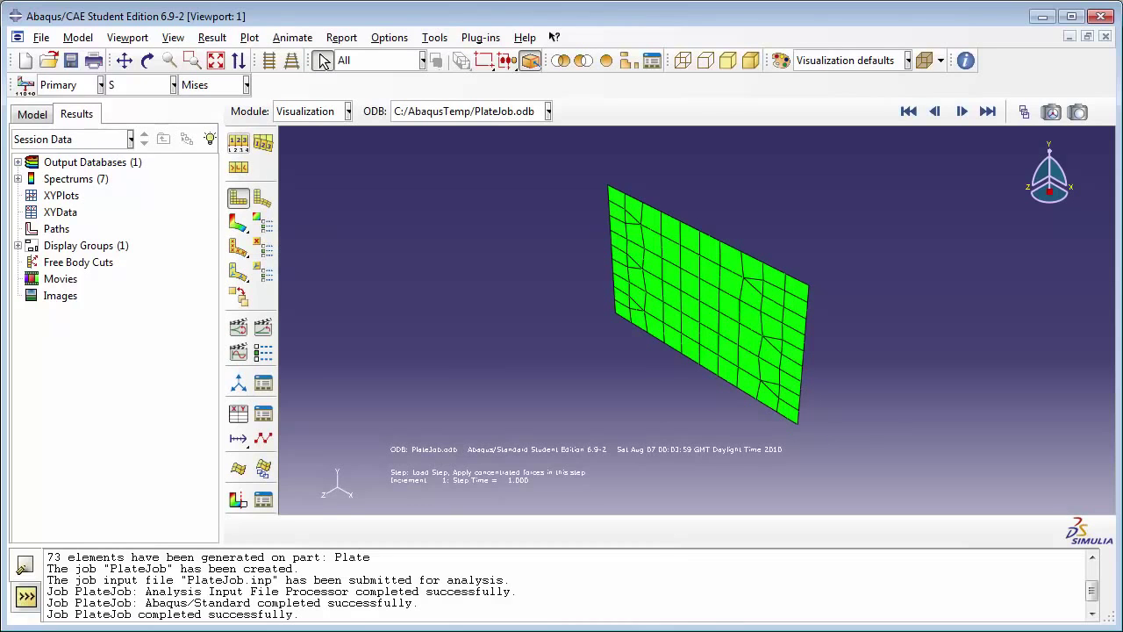
click(238, 143)
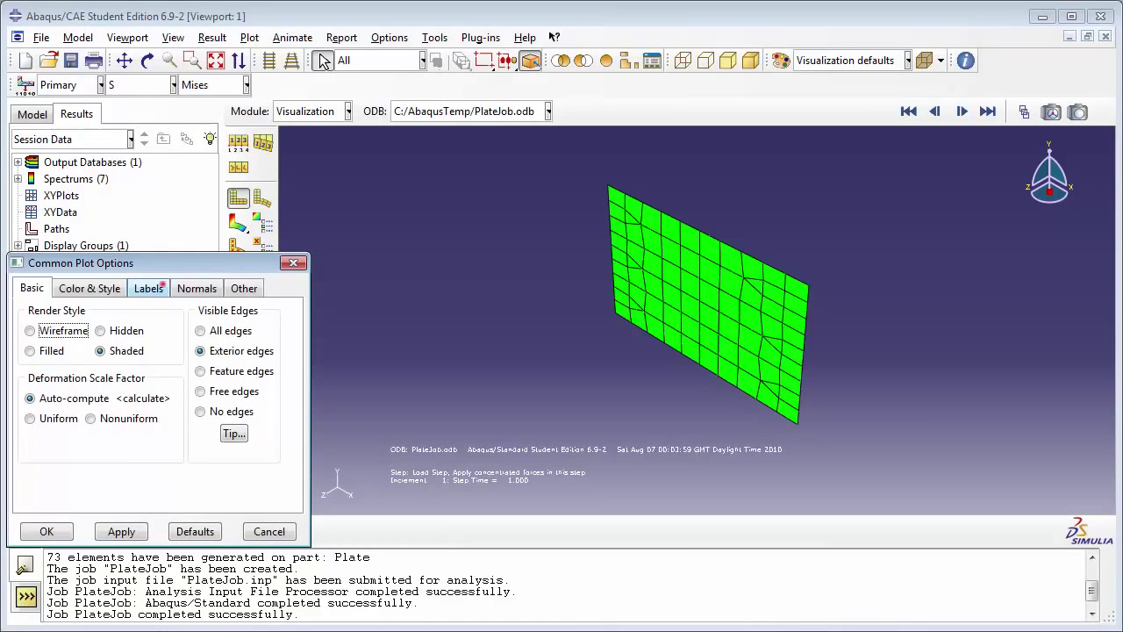
click(158, 288)
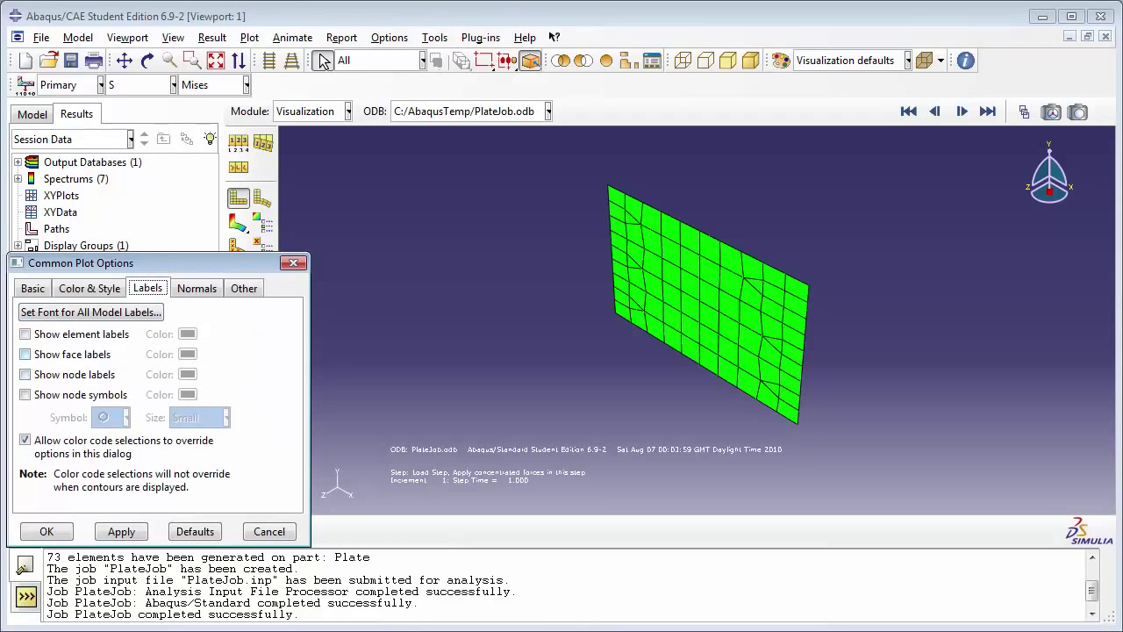
click(40, 334)
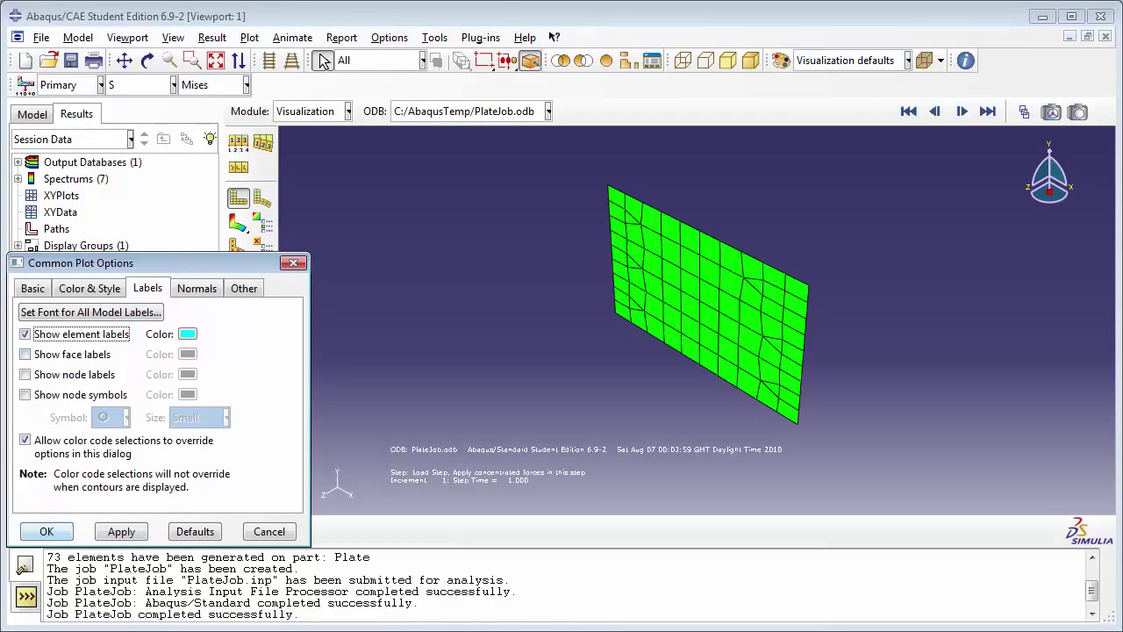
click(46, 531)
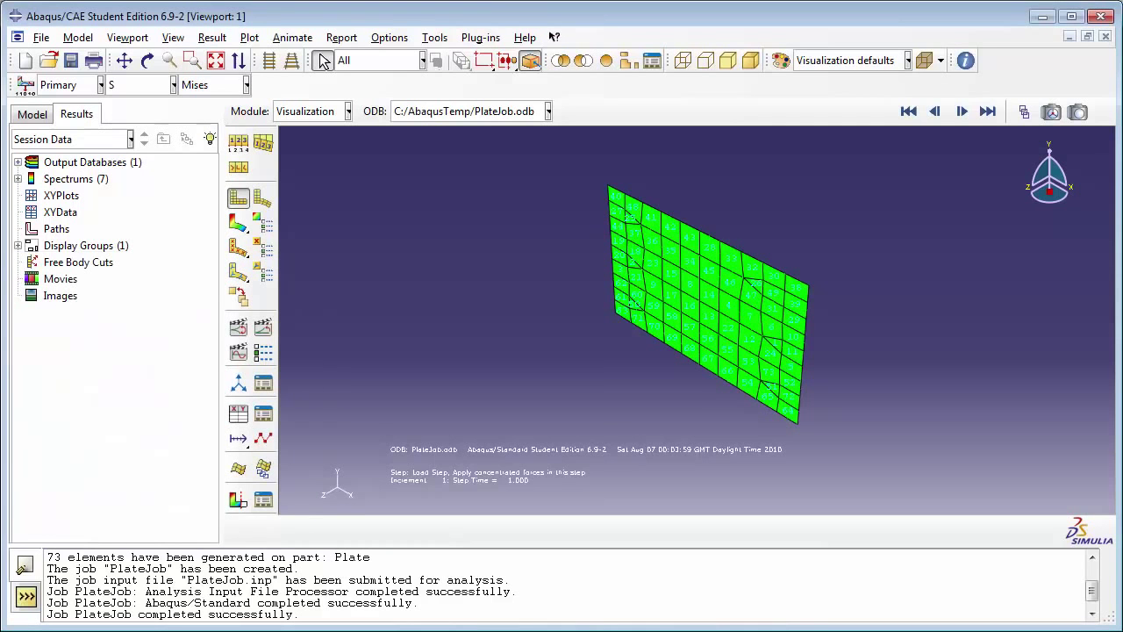
scroll(693, 281, up, 5)
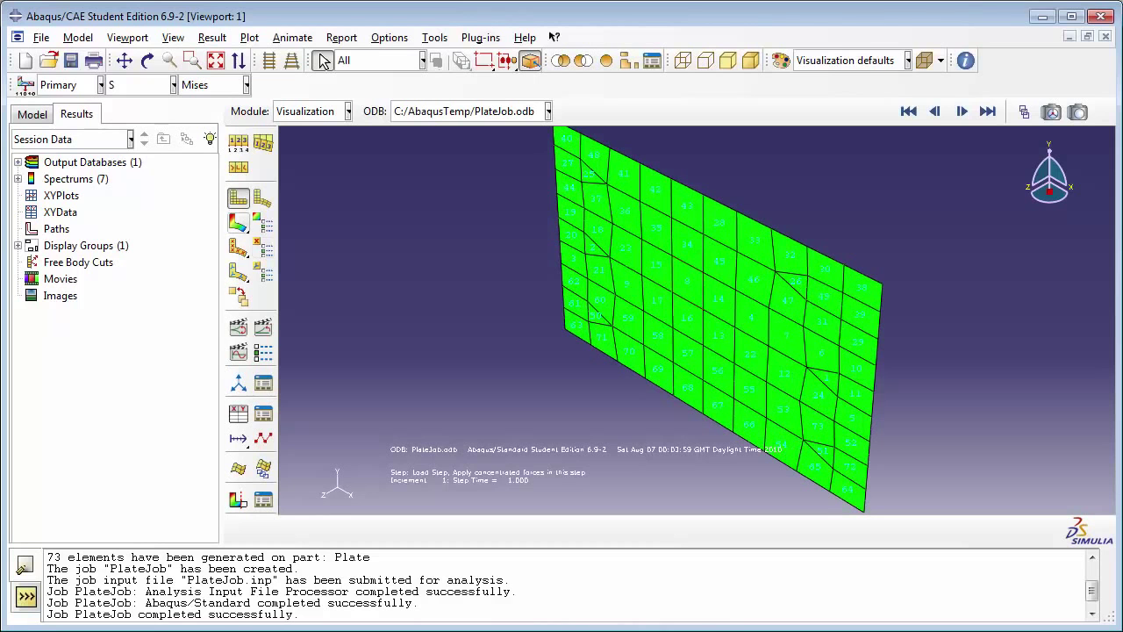
Step: Plot Mises stress contours on the deformed plate and select Mises stress at integration points for a field output report
click(238, 222)
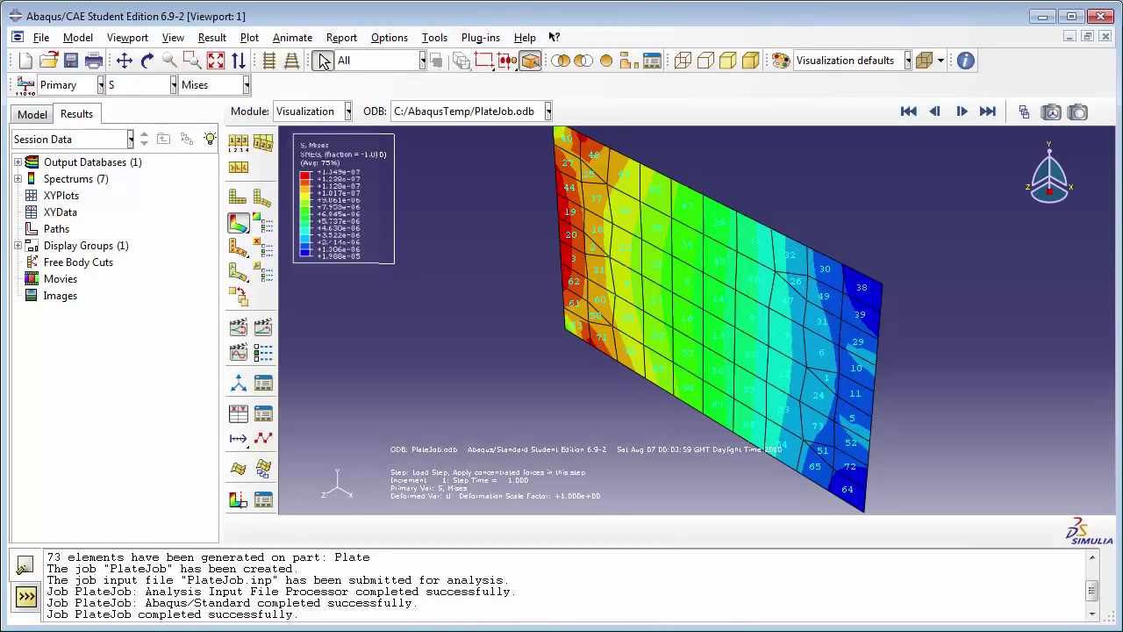
click(342, 38)
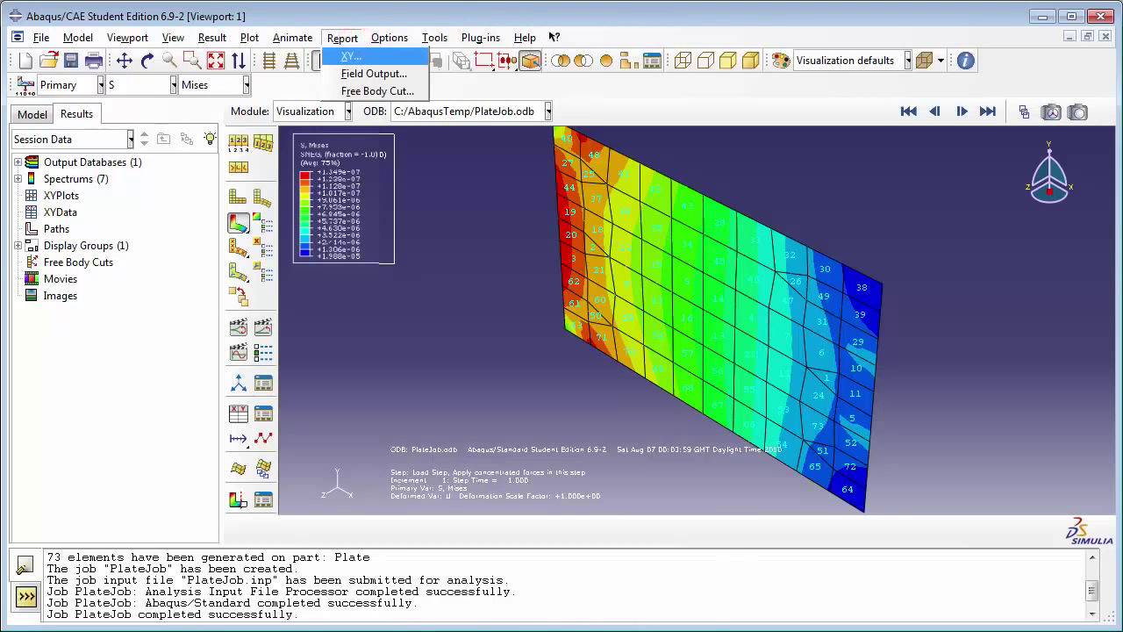
click(364, 73)
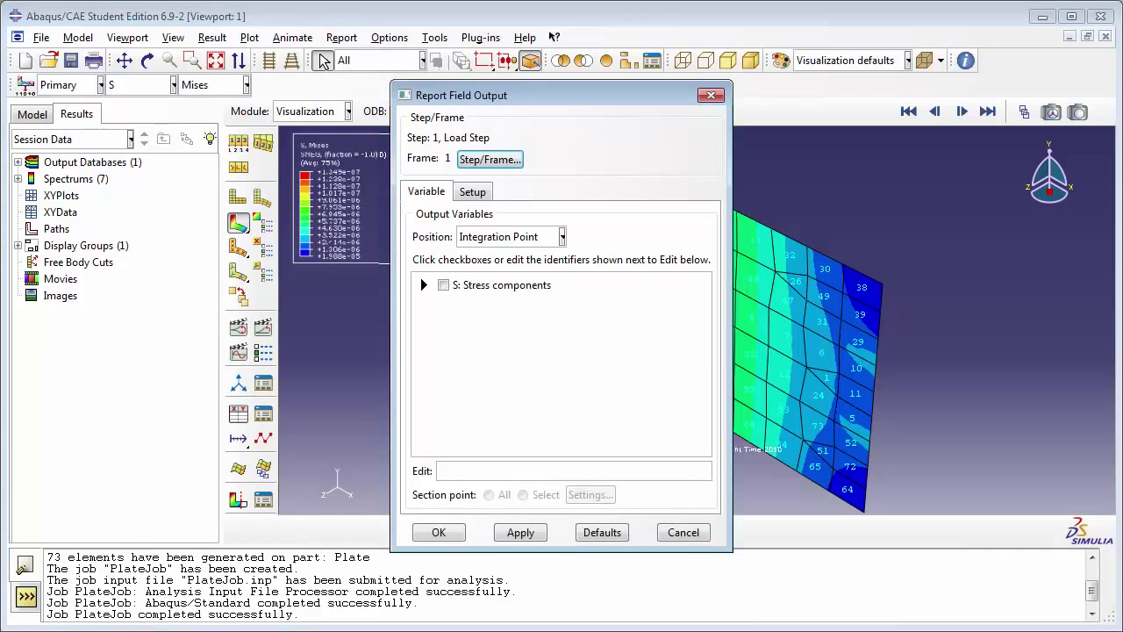
click(423, 284)
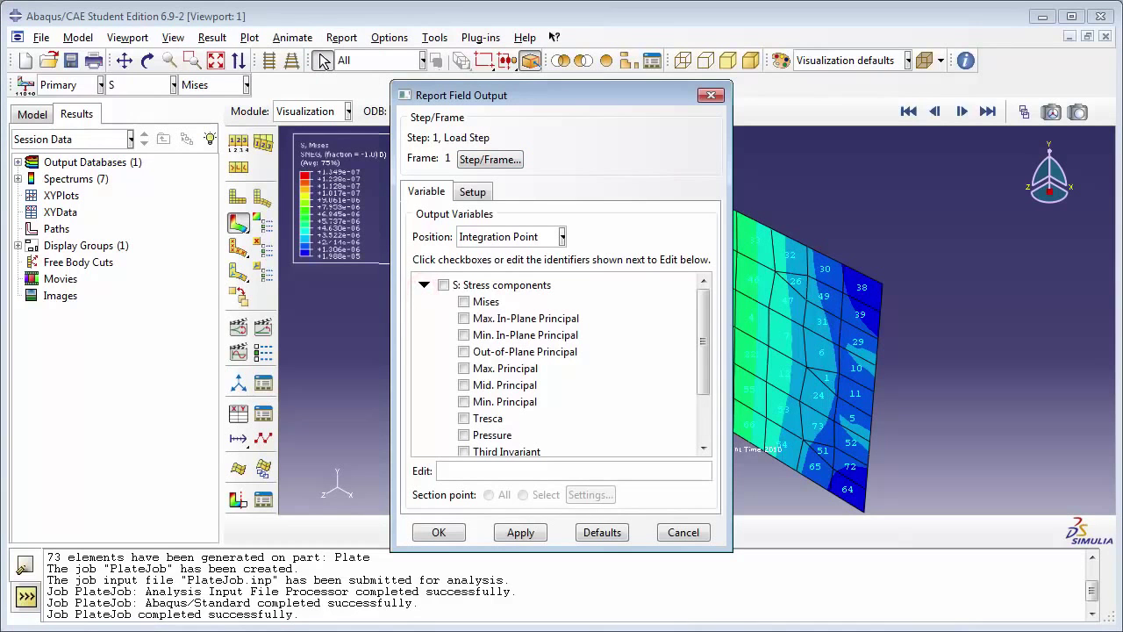
click(463, 300)
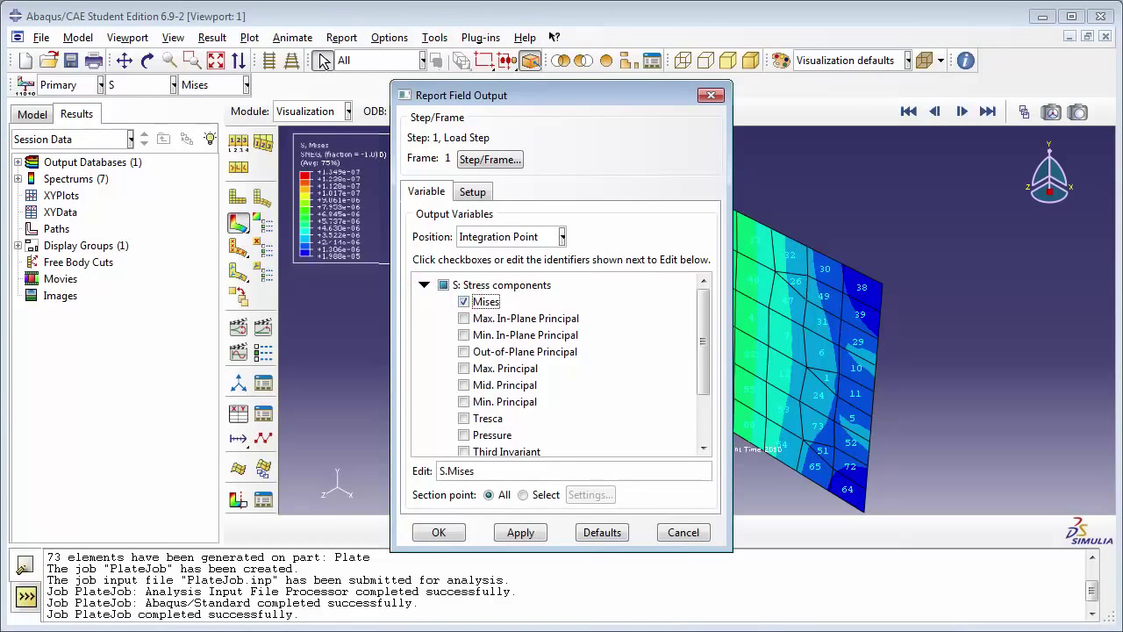
click(423, 284)
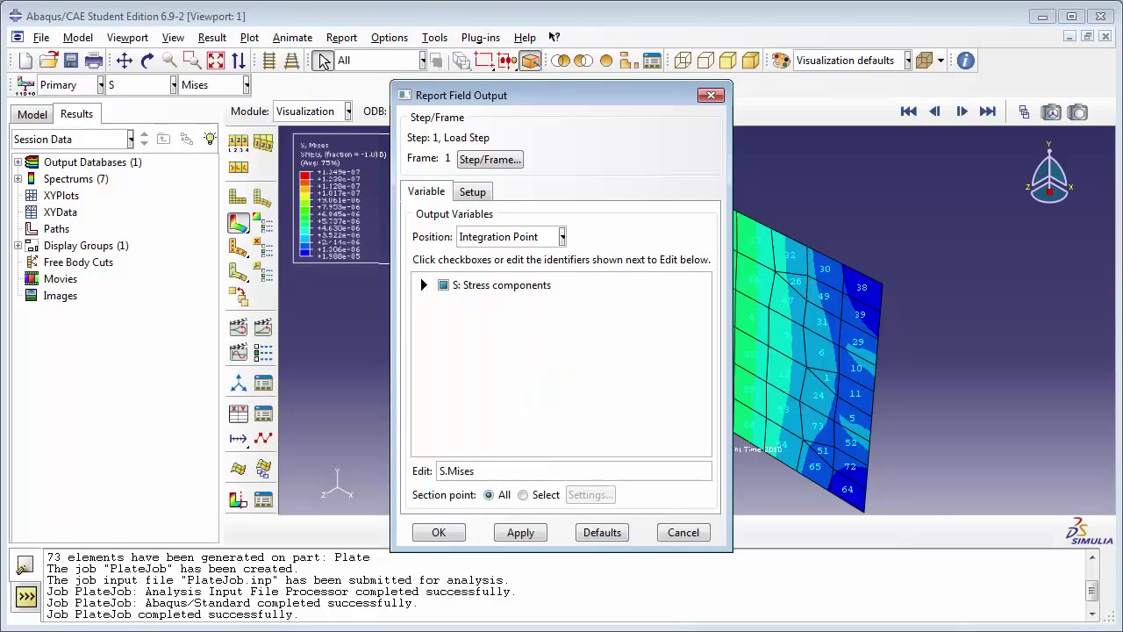
Step: Name the report file platestresses.rpt and turn off appending to the existing file
click(472, 191)
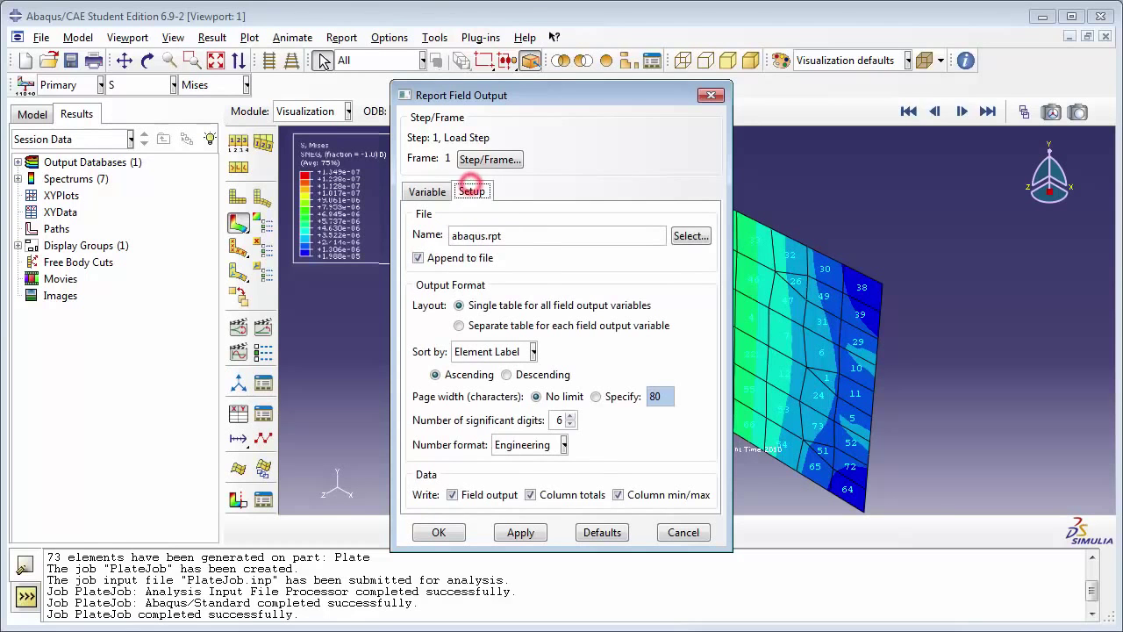
double_click(482, 237)
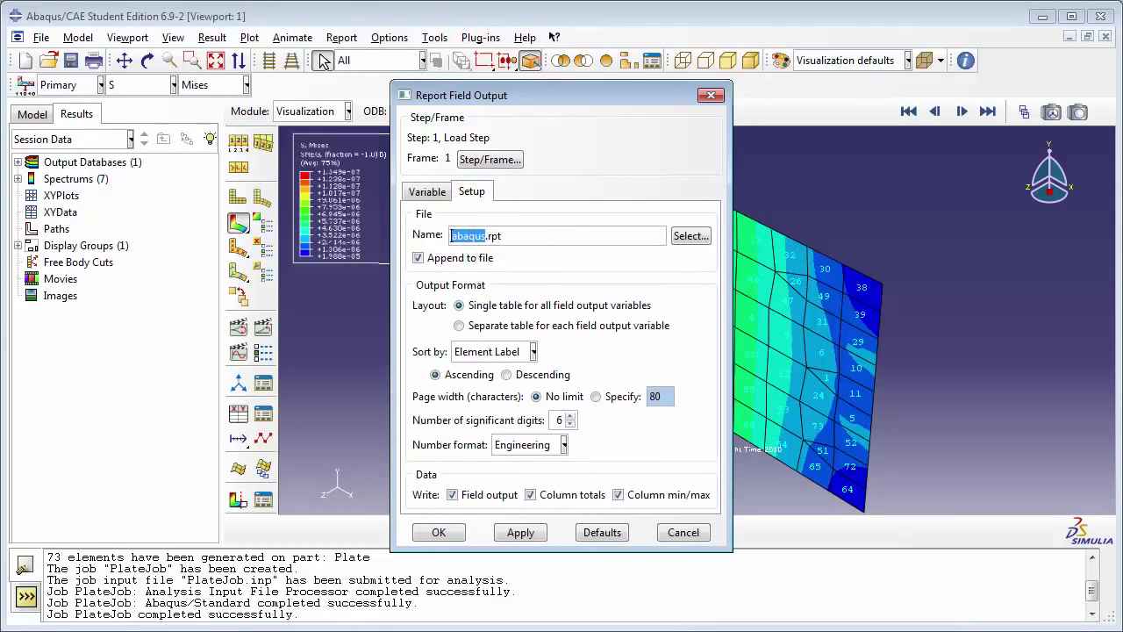
text(platestresses)
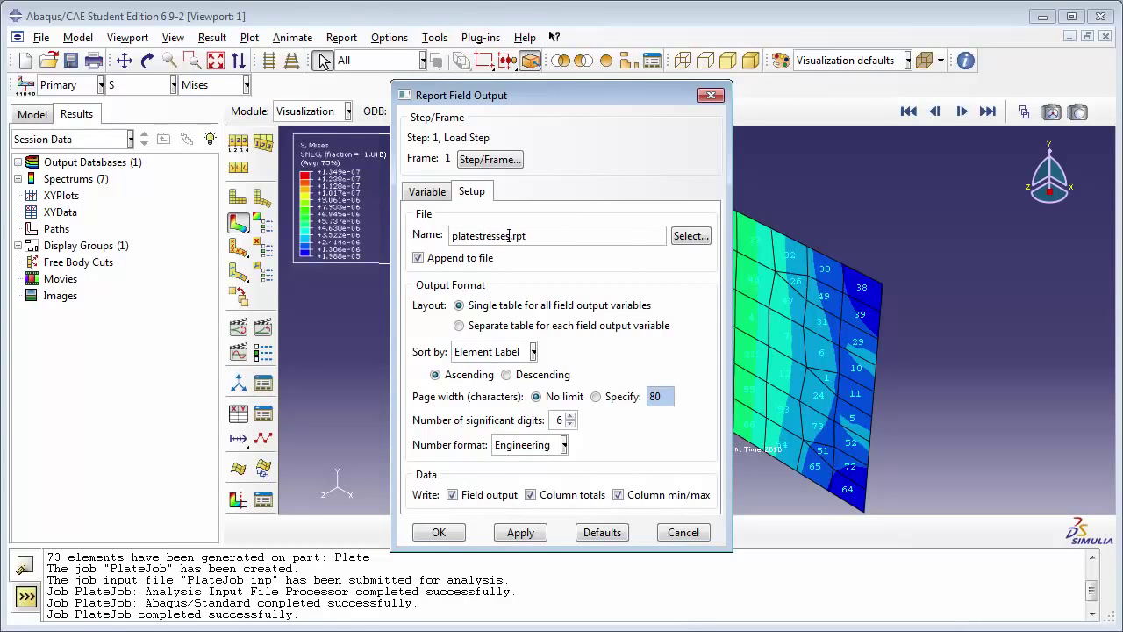
click(418, 257)
Step: Sort the report by S.Mises in descending order and write it, overwriting the existing result file
click(533, 351)
click(505, 383)
click(507, 374)
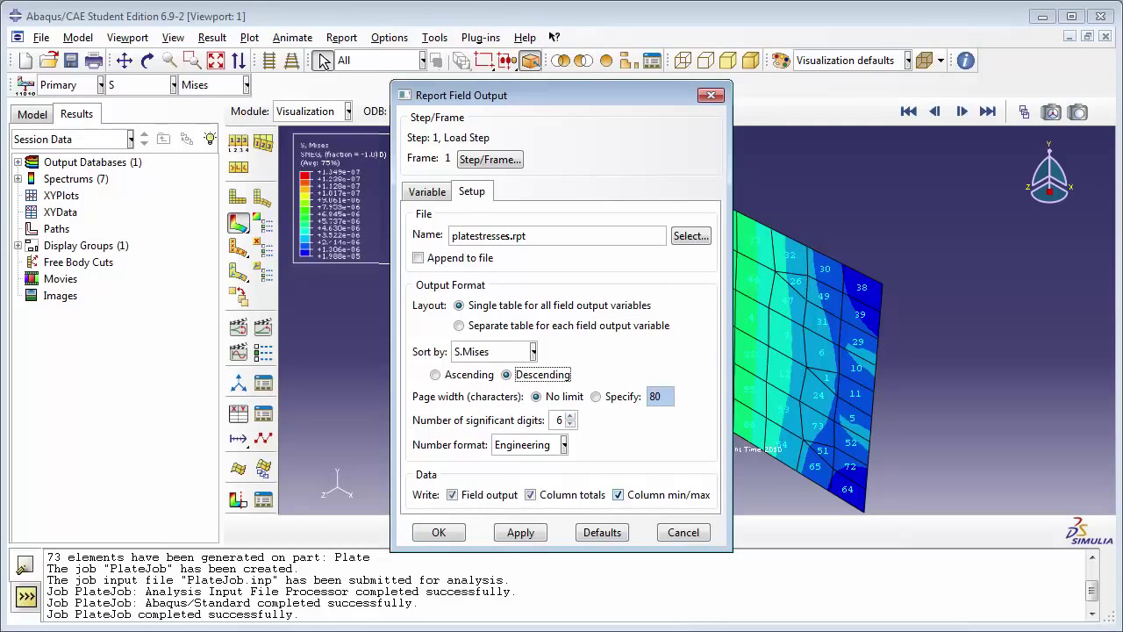
click(439, 532)
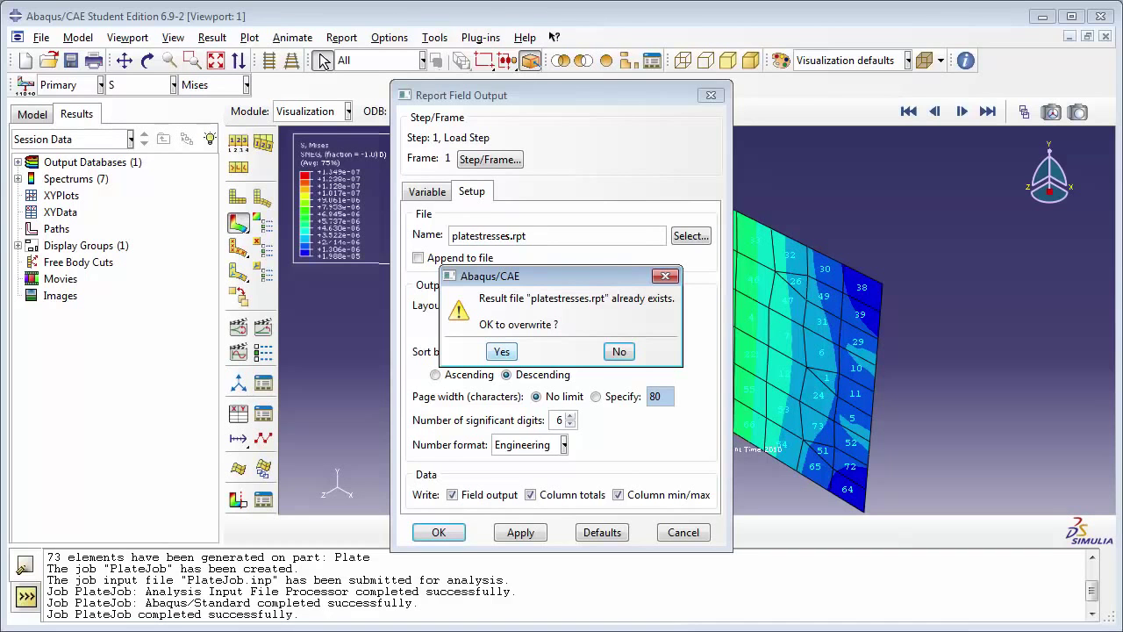
click(499, 349)
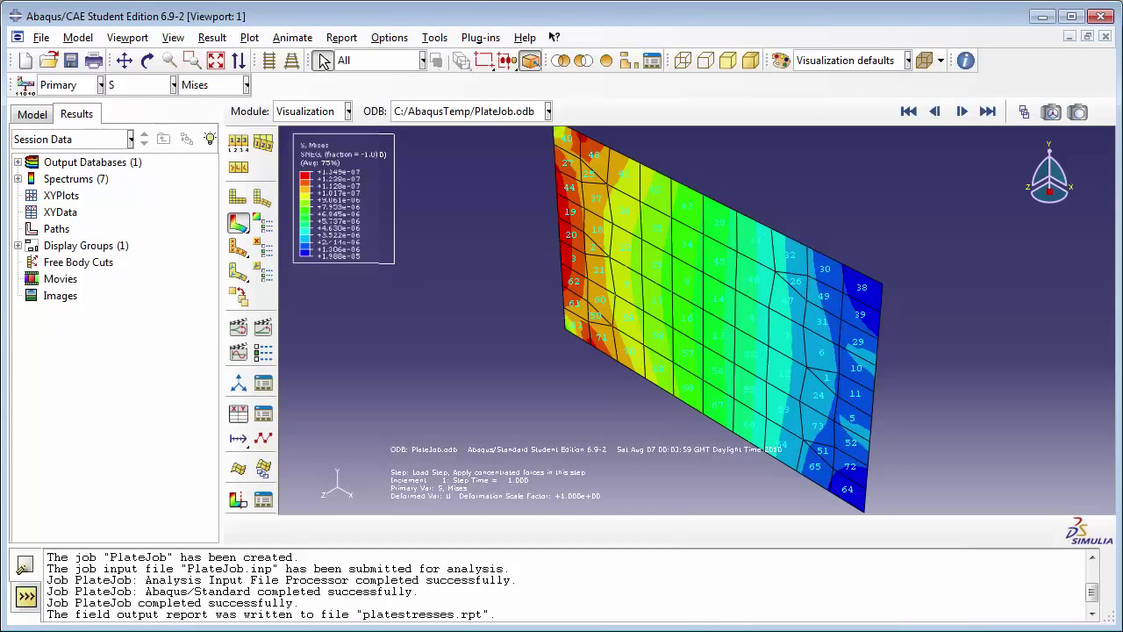
Step: Switch to the AbaqusTemp folder in Windows Explorer and open the platestresses report file
key(alt+Tab)
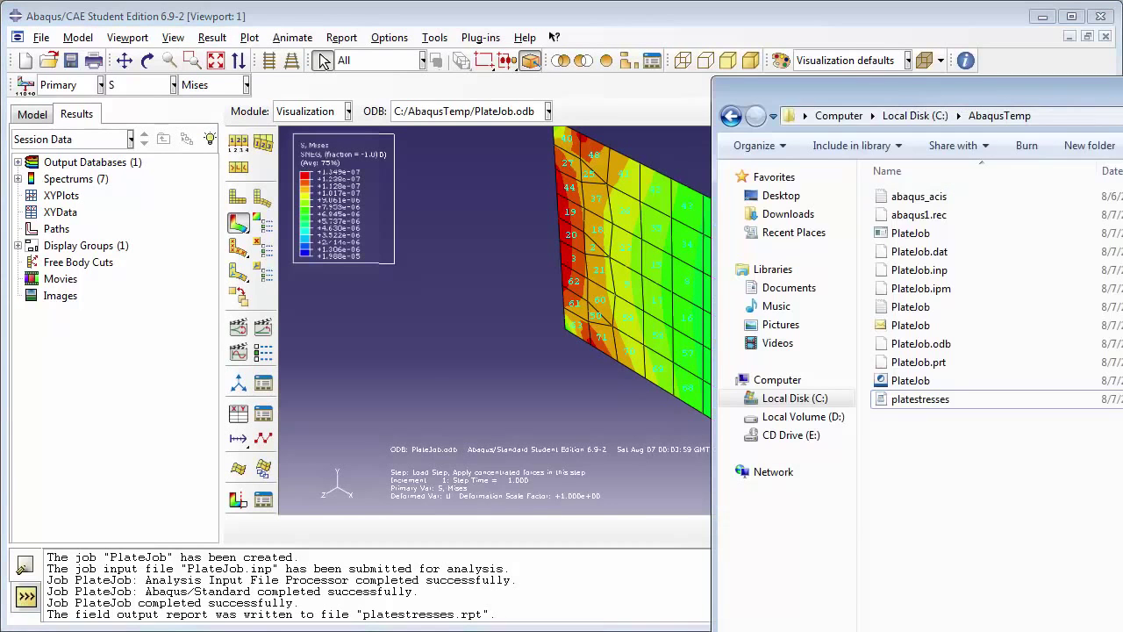
drag(1003, 93, 759, 53)
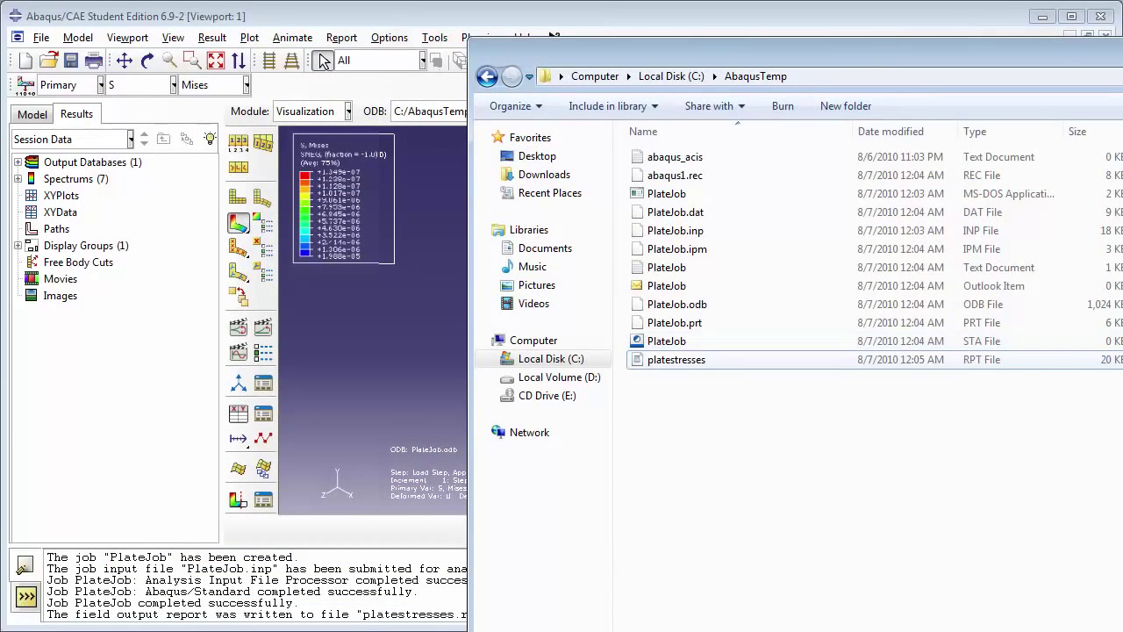
double_click(675, 359)
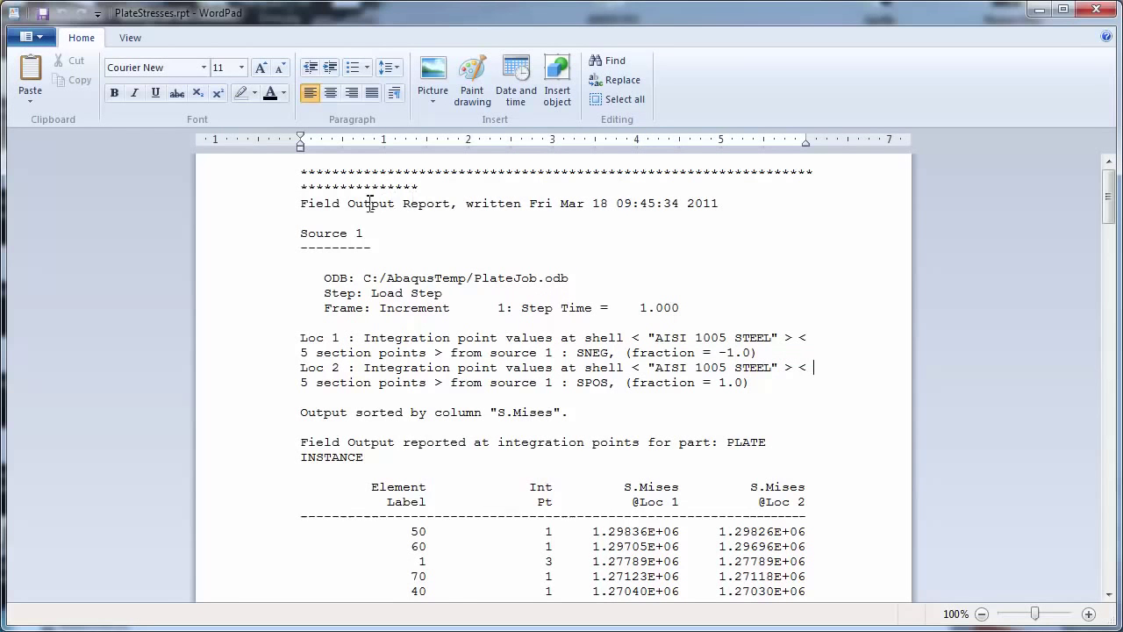
Step: Examine the report's element label column and the S.Mises columns for section point locations 1 and 2
scroll(373, 421, down, 2)
drag(369, 400, 537, 409)
scroll(438, 416, down, 1)
scroll(437, 416, down, 1)
click(420, 397)
click(421, 440)
scroll(430, 478, down, 2)
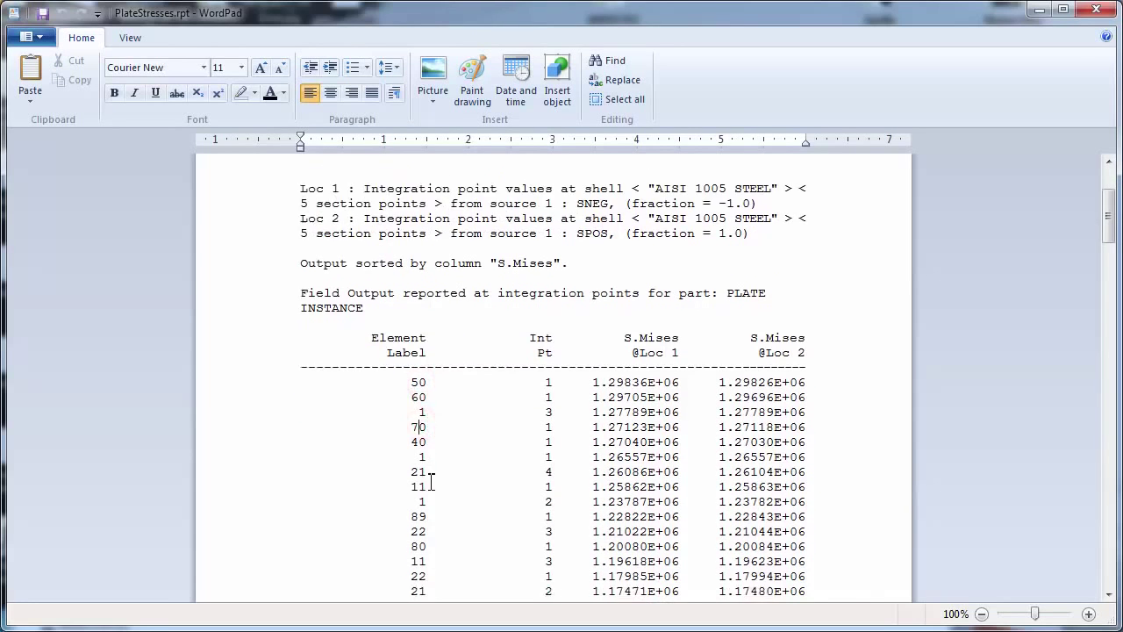
drag(622, 267, 783, 275)
click(779, 265)
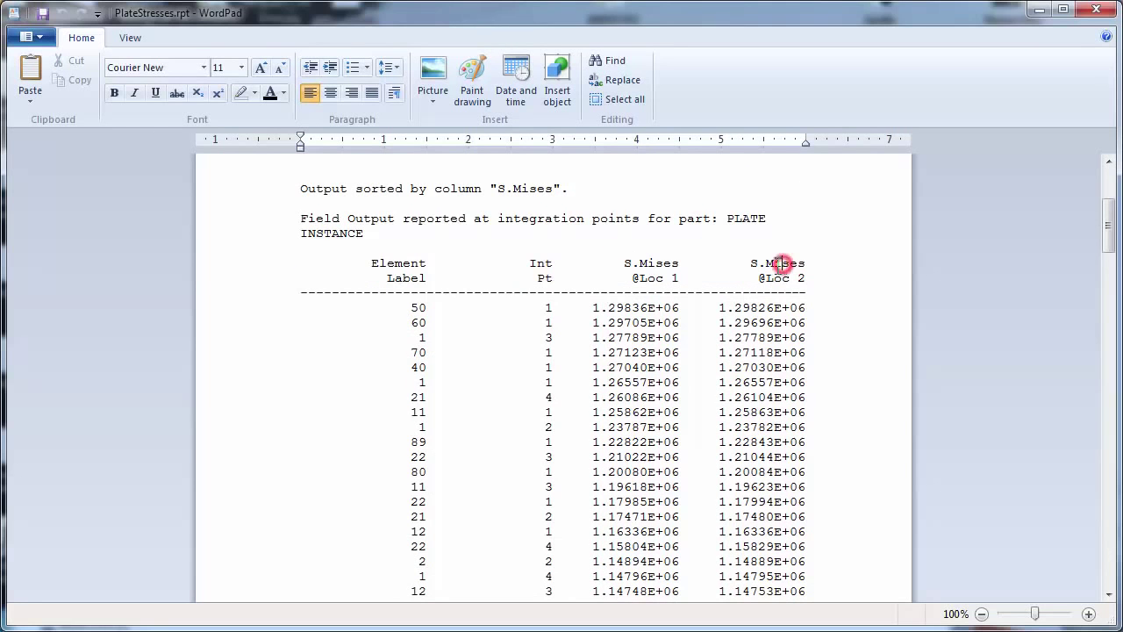
Step: Examine the minimum and maximum Mises stresses and their elements in the summary at the end of the report
middle_click(607, 313)
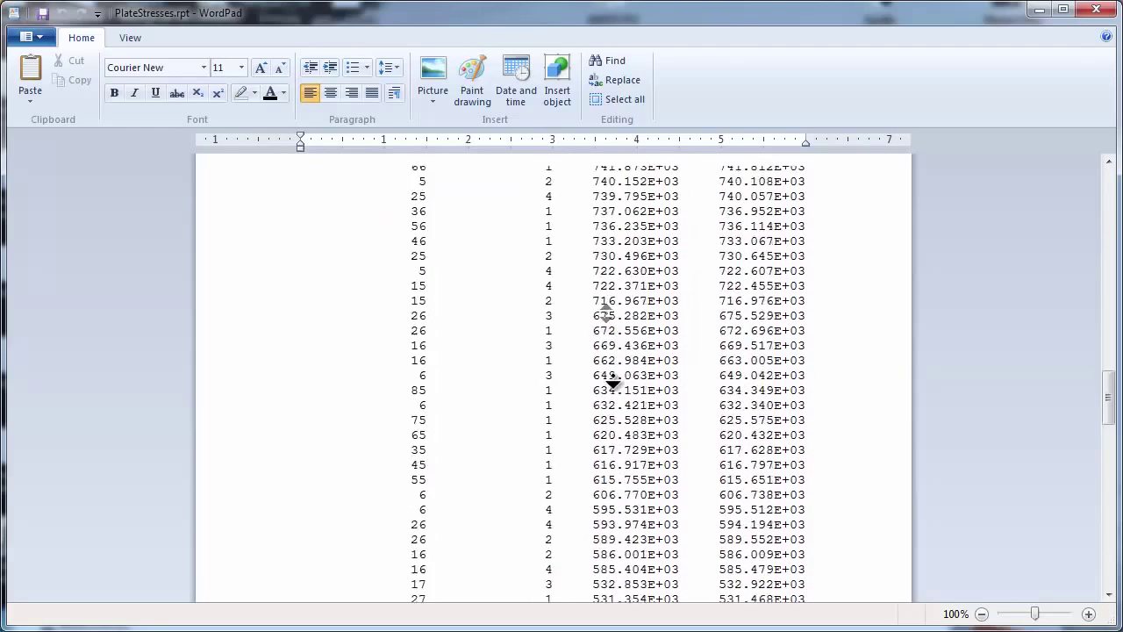
middle_click(613, 380)
double_click(320, 431)
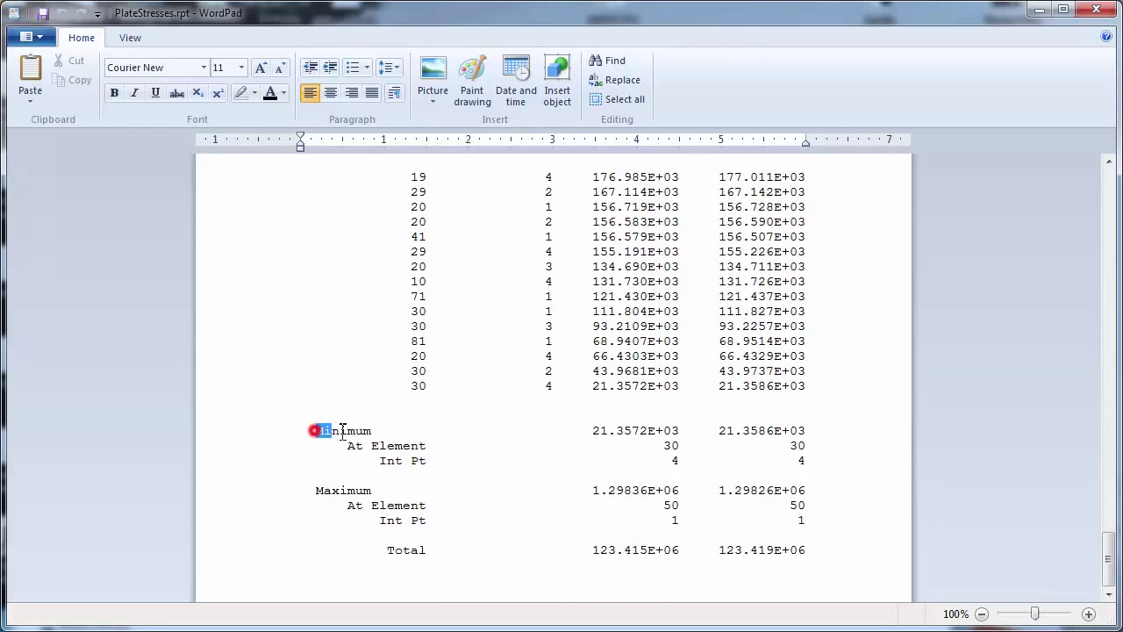
double_click(321, 490)
click(399, 503)
middle_drag(712, 451, 701, 358)
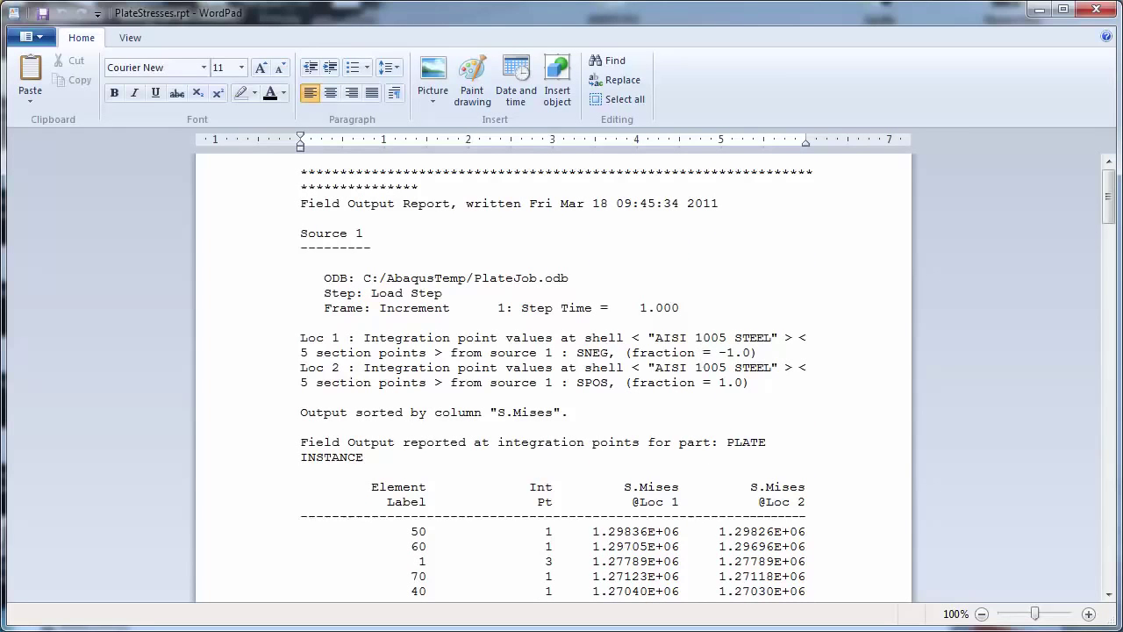